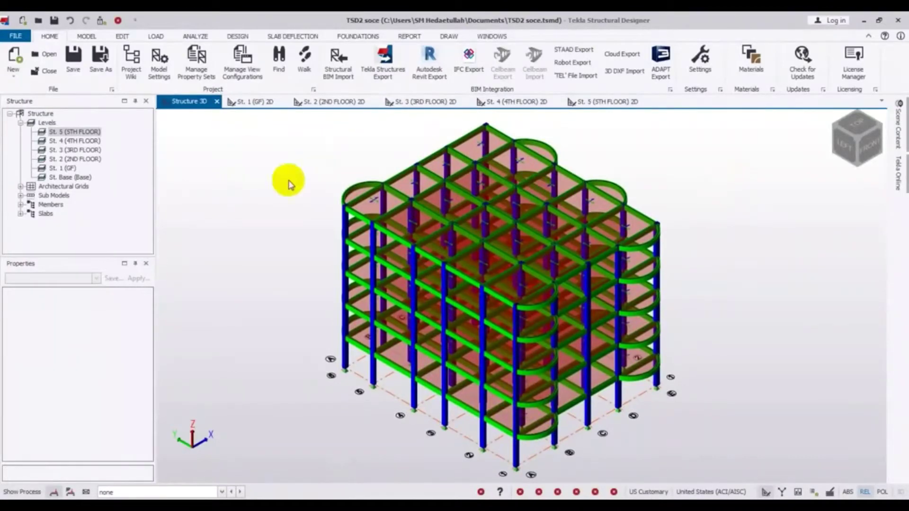
Examine the Live, Dead and Slab self weight loads on the 3D structure, ending with no load case displayed
{"action": "middle_click_drag", "start_coordinate": [281, 263], "coordinate": [270, 257]}
{"action": "mouse_move", "coordinate": [391, 358]}
{"action": "middle_click_drag", "start_coordinate": [313, 394], "coordinate": [308, 390]}
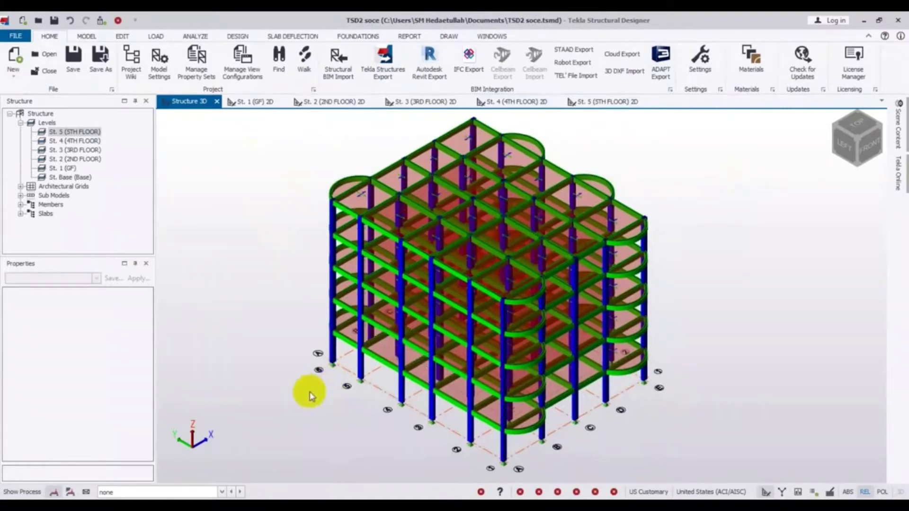
{"action": "left_click", "coordinate": [222, 492]}
{"action": "left_click", "coordinate": [128, 473]}
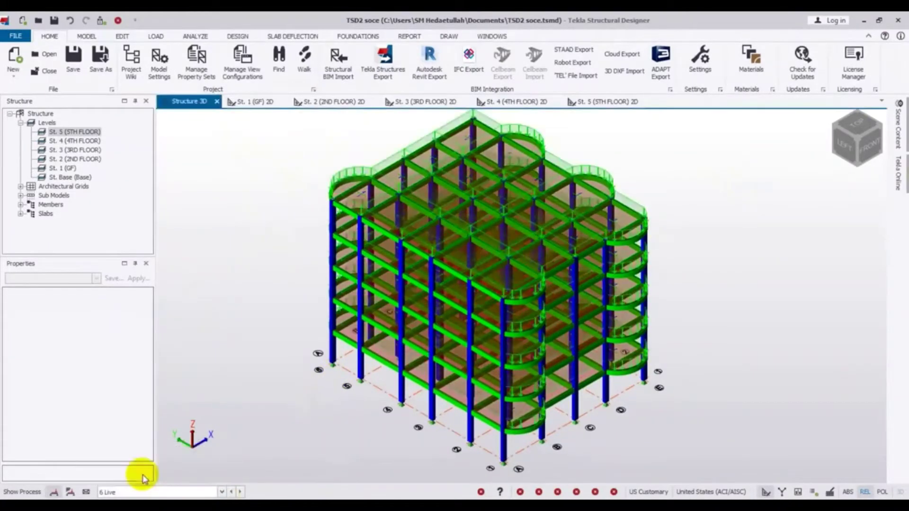
{"action": "left_click", "coordinate": [222, 492]}
{"action": "left_click", "coordinate": [175, 465]}
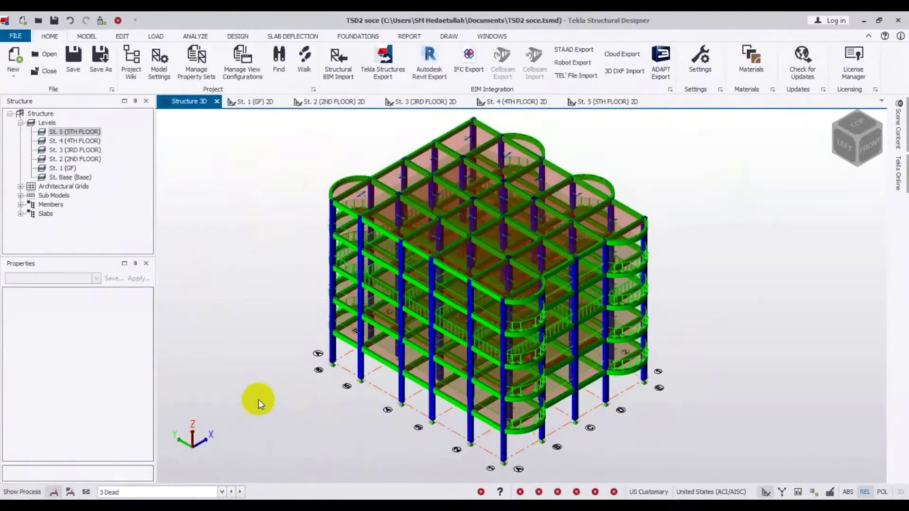
{"action": "left_click", "coordinate": [222, 492]}
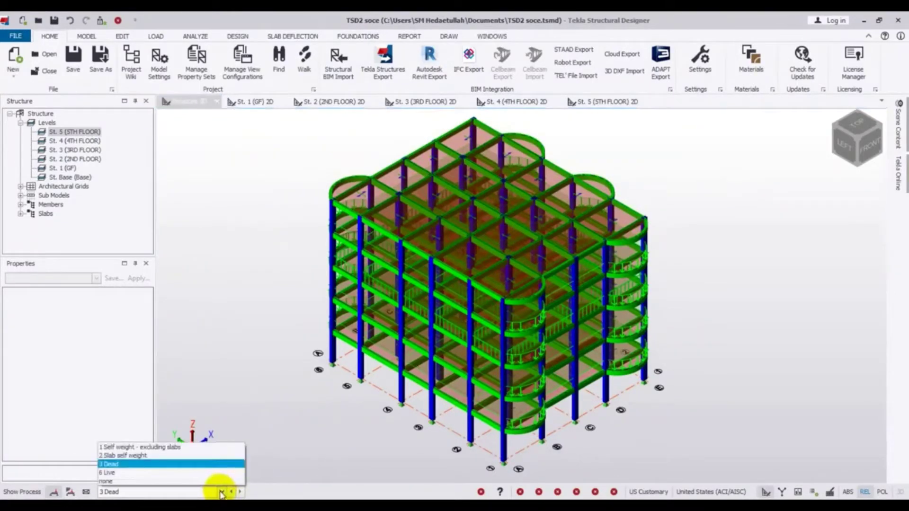
{"action": "left_click", "coordinate": [147, 455]}
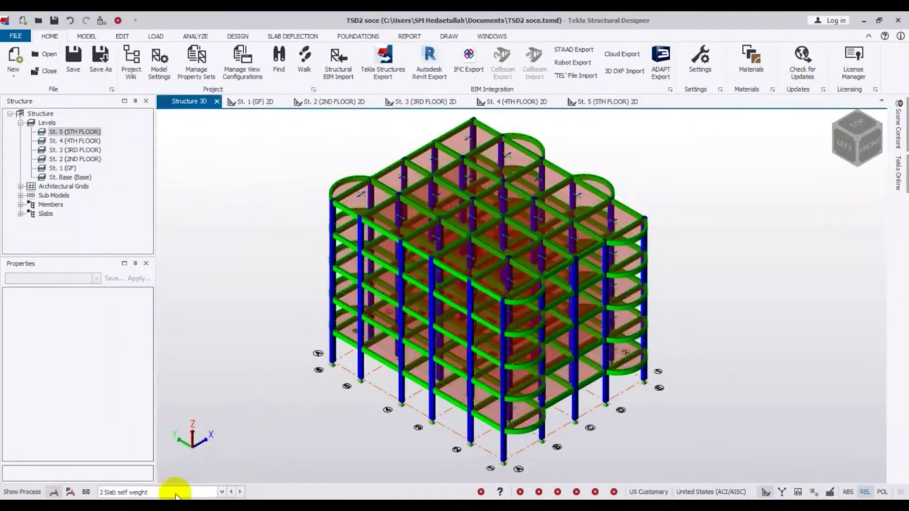
{"action": "left_click", "coordinate": [221, 493]}
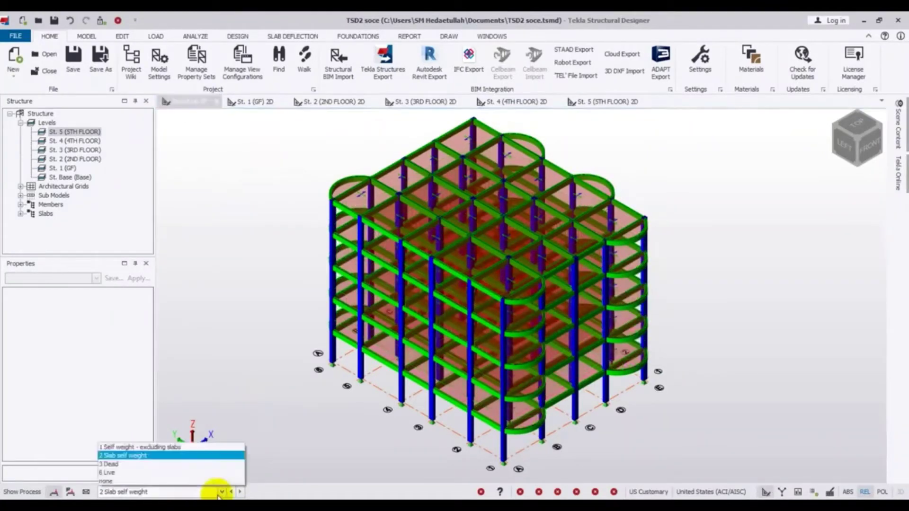
{"action": "left_click", "coordinate": [145, 474]}
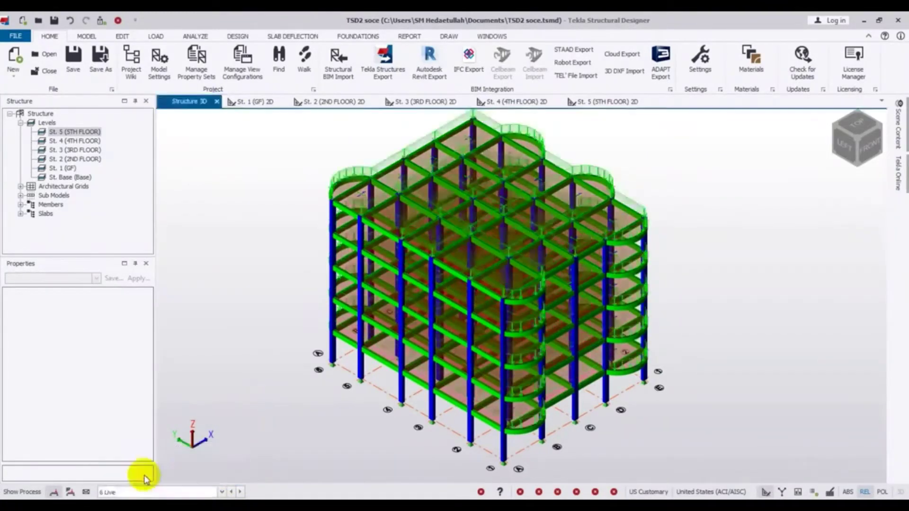
{"action": "left_click", "coordinate": [221, 492]}
{"action": "left_click", "coordinate": [181, 483]}
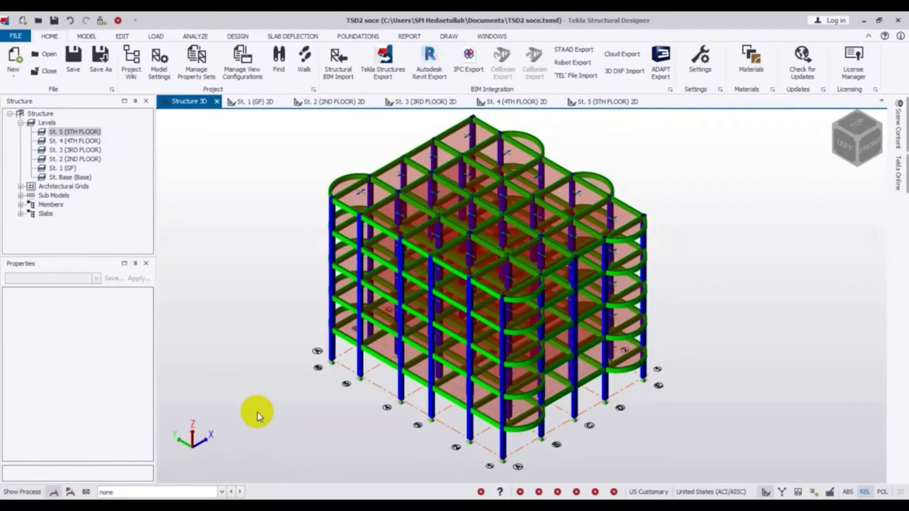
{"action": "middle_click_drag", "start_coordinate": [245, 436], "coordinate": [244, 431]}
{"action": "middle_click_drag", "start_coordinate": [245, 278], "coordinate": [255, 294]}
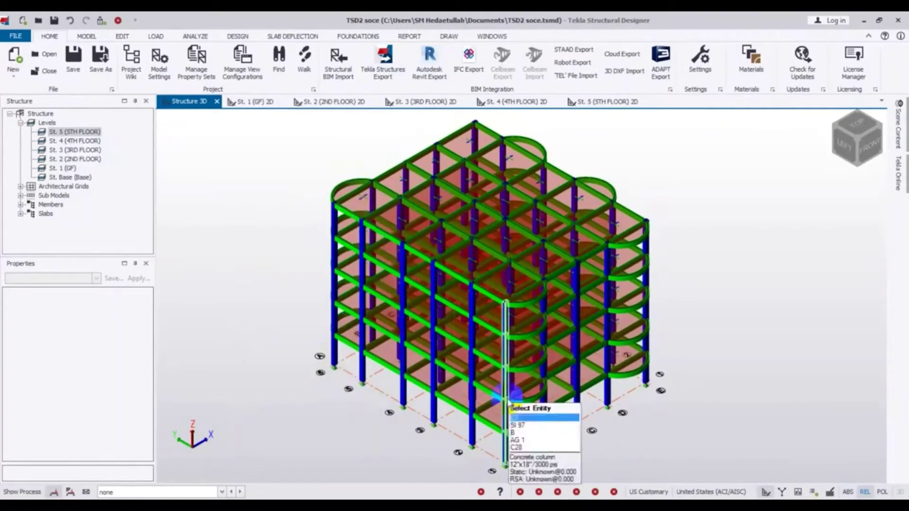
{"action": "mouse_move", "coordinate": [701, 390]}
{"action": "middle_mouse_down"}
{"action": "mouse_move", "coordinate": [682, 384]}
{"action": "mouse_move", "coordinate": [685, 392]}
{"action": "middle_mouse_up"}
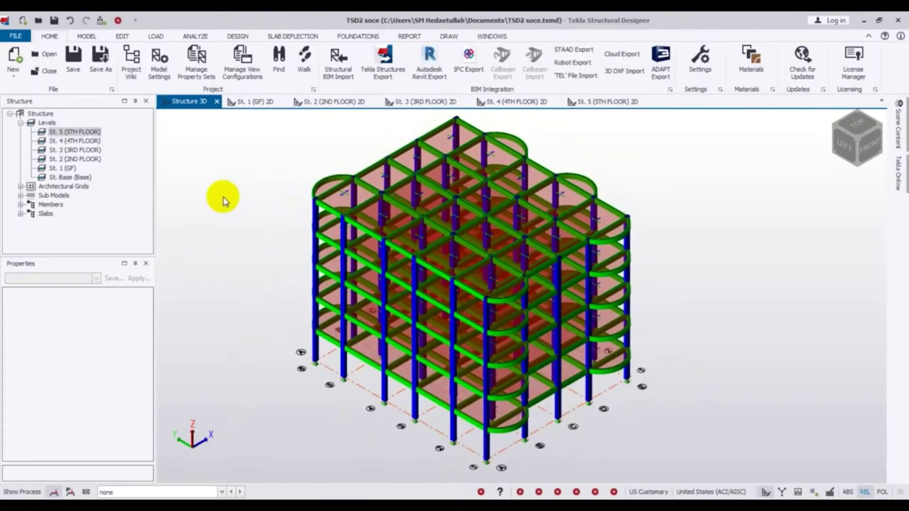
Create a wind wall panel over the building's entire left face, picking its corners from the column bases to the 5th floor
{"action": "left_click", "coordinate": [87, 37]}
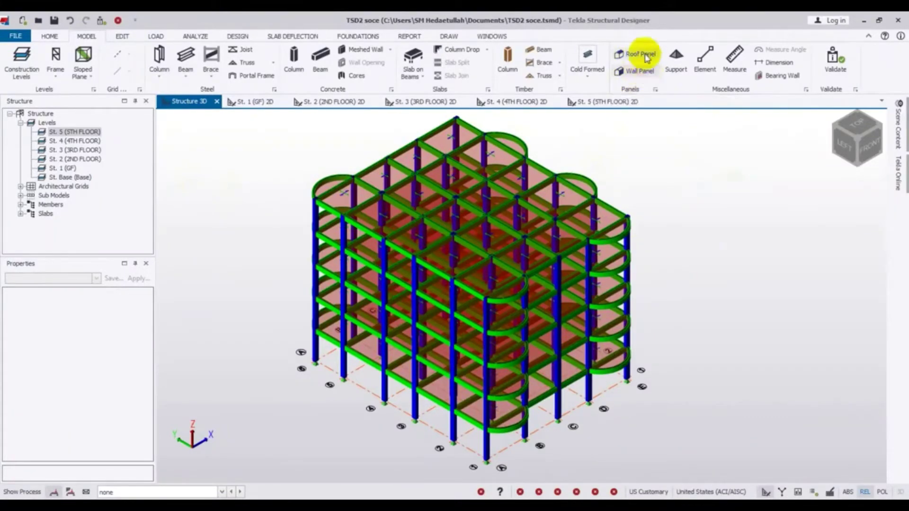
{"action": "left_click", "coordinate": [635, 72]}
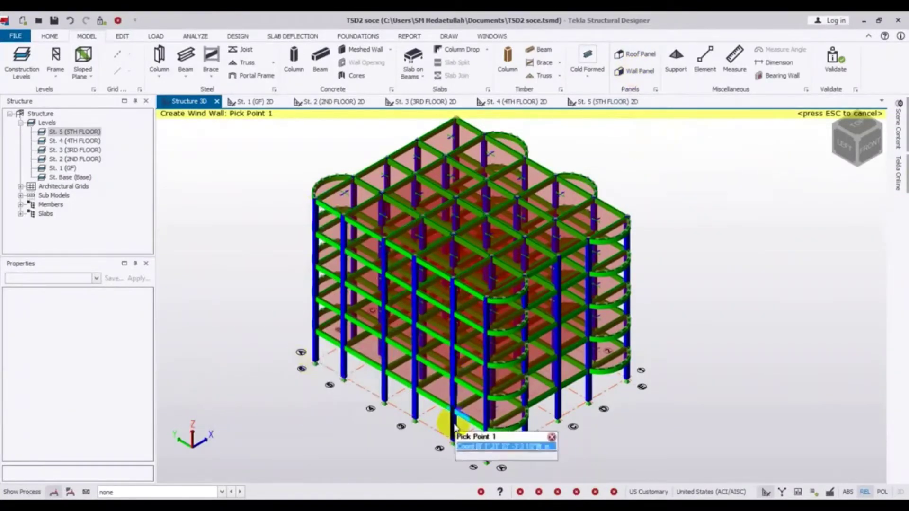
{"action": "left_click", "coordinate": [313, 362]}
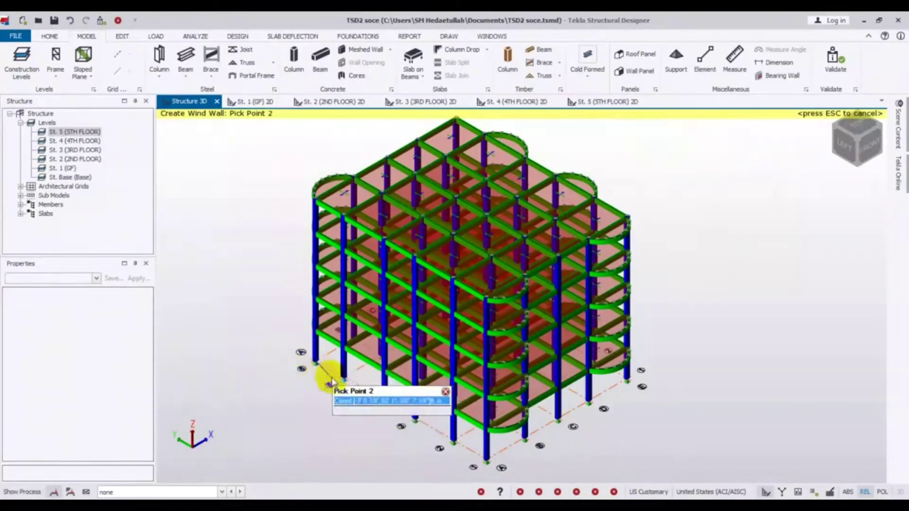
{"action": "left_click", "coordinate": [487, 462]}
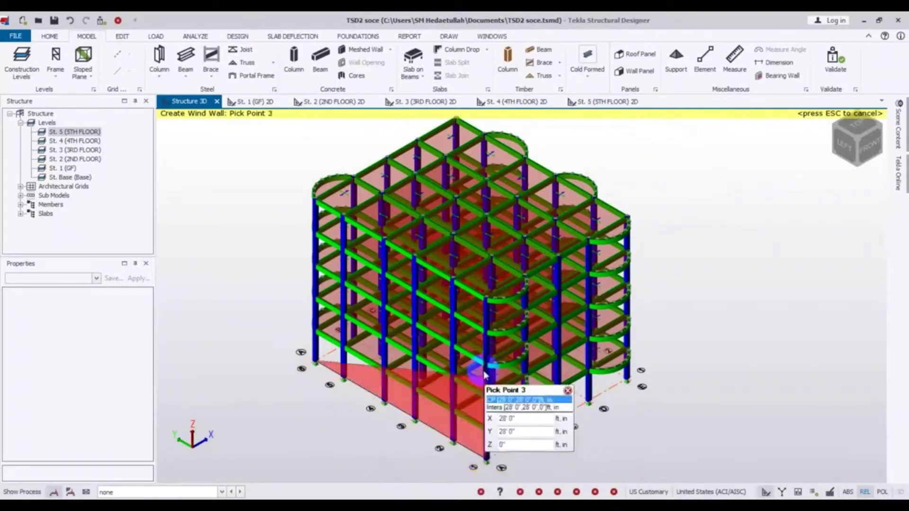
{"action": "left_click", "coordinate": [488, 302]}
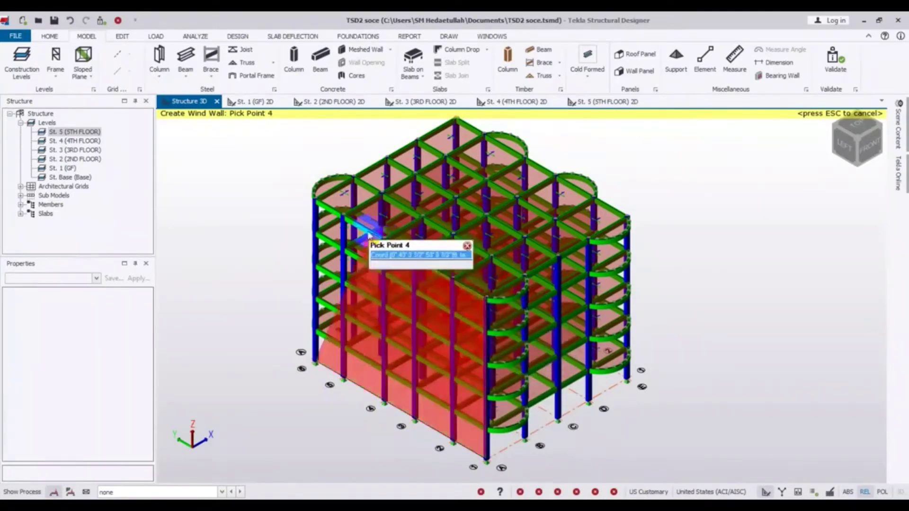
{"action": "left_click", "coordinate": [315, 203]}
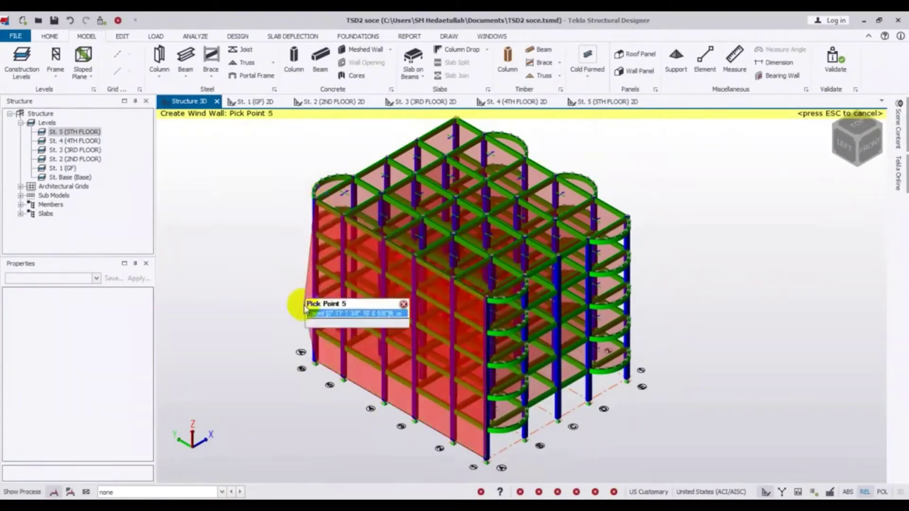
{"action": "left_click", "coordinate": [315, 365]}
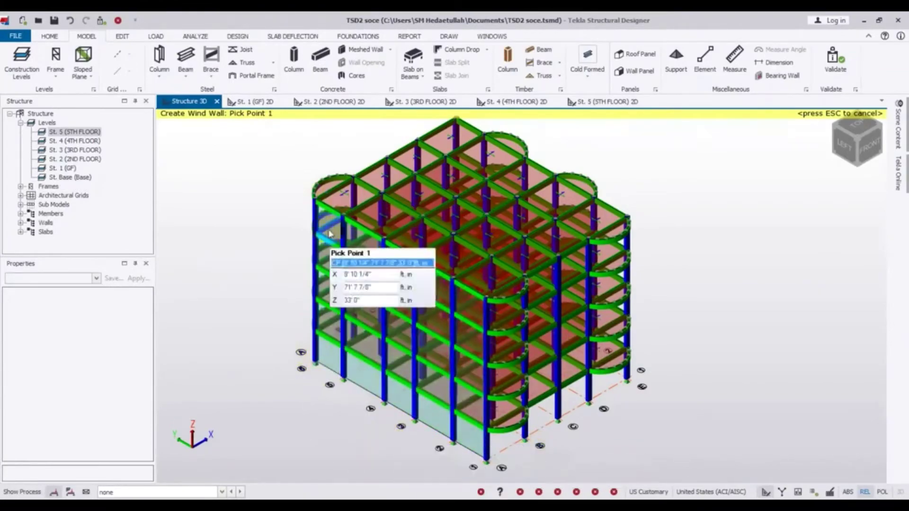
Add a wind wall panel across the building's front face, from the base supports to the 55 ft roof level
{"action": "scroll", "coordinate": [413, 412], "scroll_direction": "up", "scroll_amount": 2}
{"action": "scroll", "coordinate": [413, 412], "scroll_direction": "up", "scroll_amount": 8}
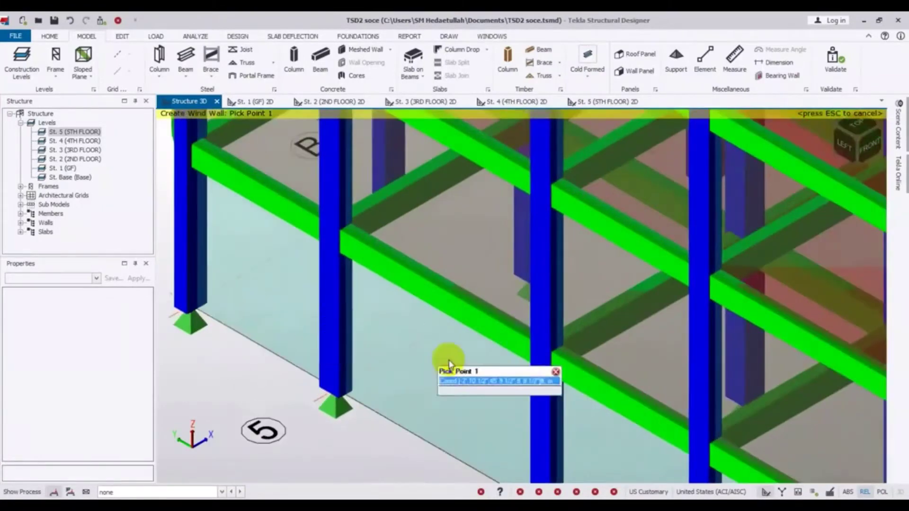
{"action": "scroll", "coordinate": [318, 320], "scroll_direction": "down", "scroll_amount": 1}
{"action": "scroll", "coordinate": [319, 320], "scroll_direction": "down", "scroll_amount": 6}
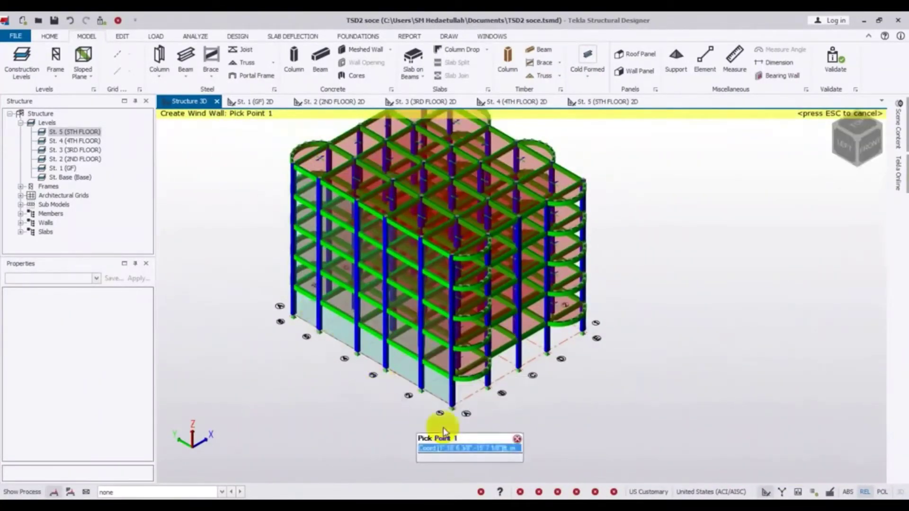
{"action": "middle_click_drag", "start_coordinate": [583, 422], "coordinate": [566, 427]}
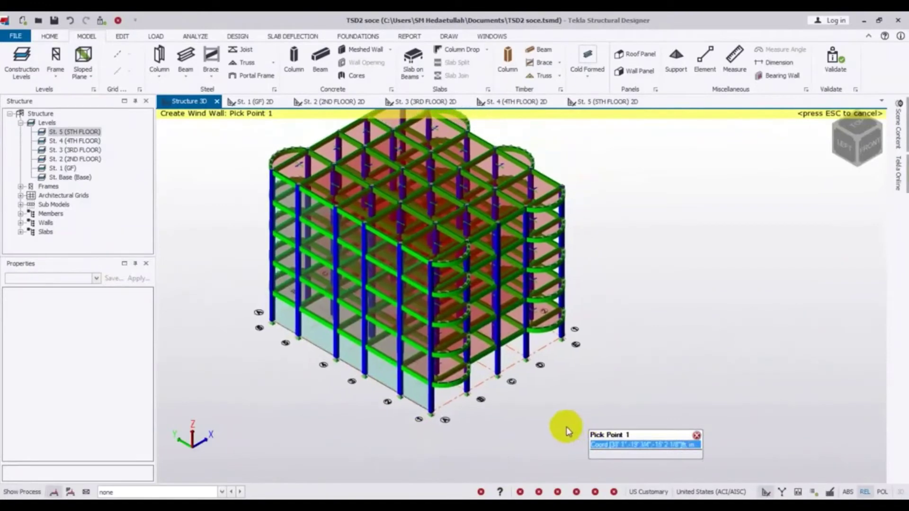
{"action": "left_click", "coordinate": [445, 409]}
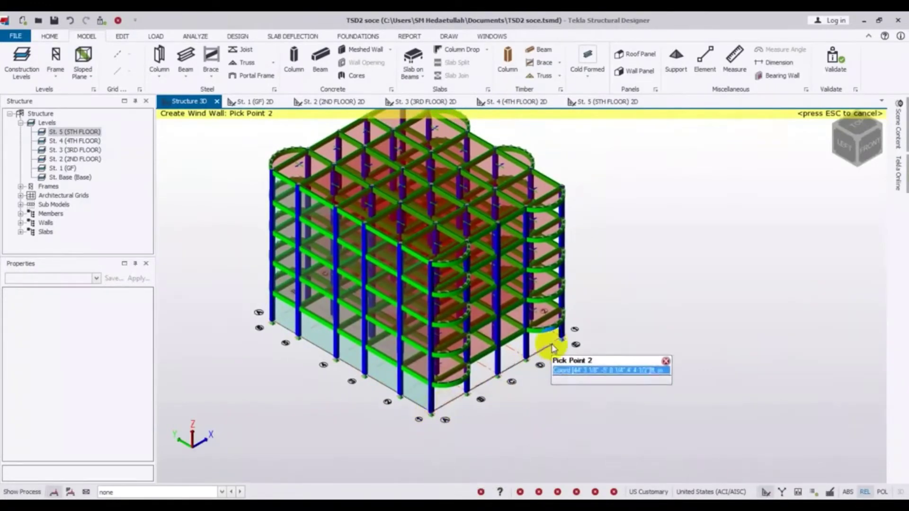
{"action": "left_click", "coordinate": [562, 188]}
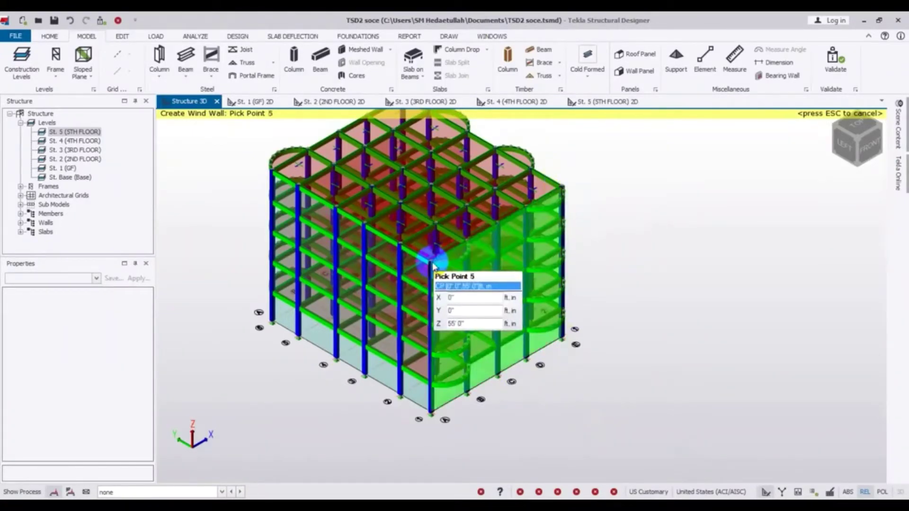
{"action": "left_click", "coordinate": [439, 412]}
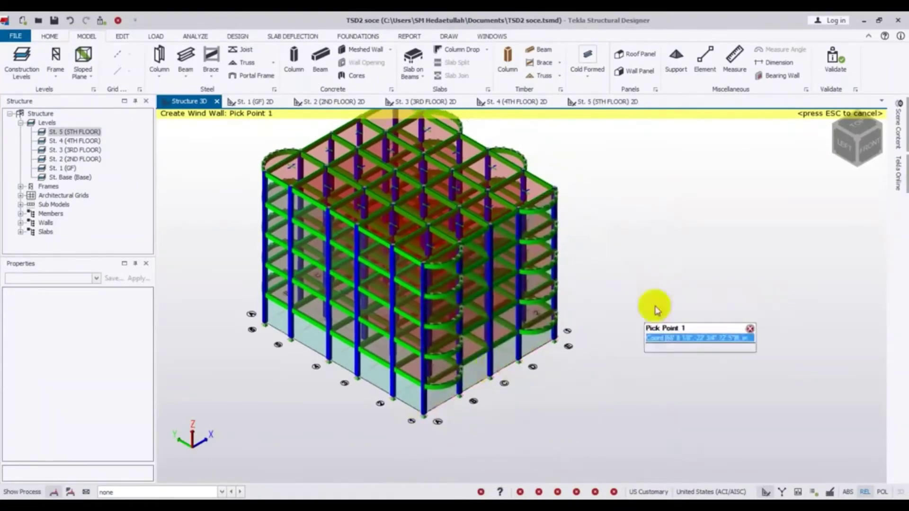
Add a wind wall panel over the building's right face at X 55 ft, spanning from base to roof between the corner columns
{"action": "middle_click_drag", "start_coordinate": [641, 284], "coordinate": [338, 297], "text": "shift"}
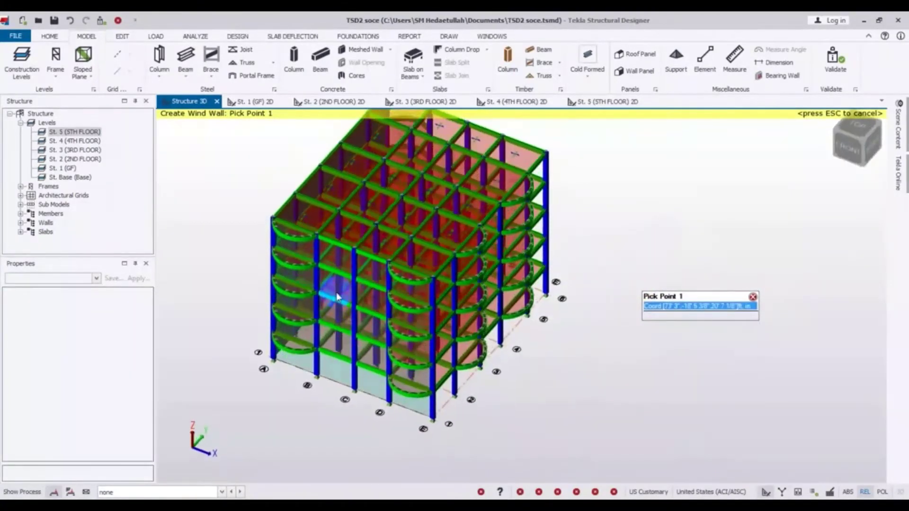
{"action": "middle_click_drag", "start_coordinate": [355, 422], "coordinate": [542, 350], "text": "shift"}
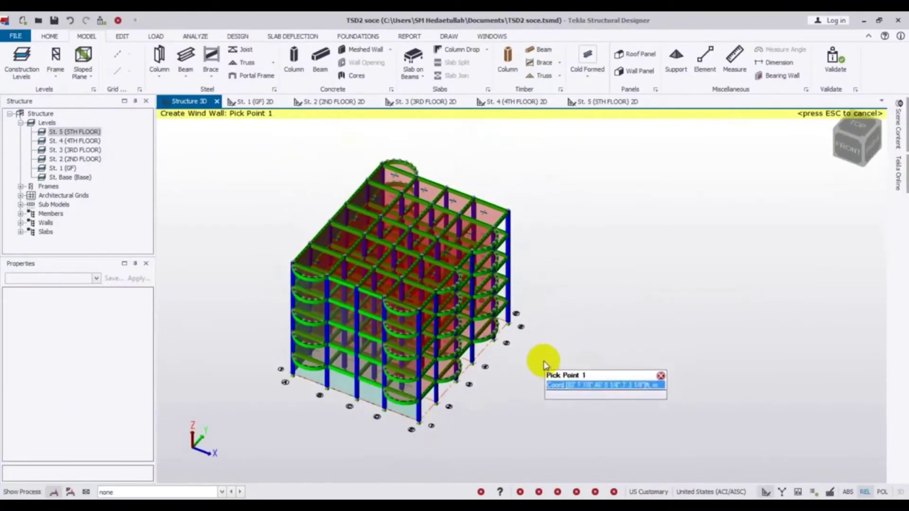
{"action": "middle_click_drag", "start_coordinate": [493, 392], "coordinate": [496, 351], "text": "shift"}
{"action": "scroll", "coordinate": [488, 372], "scroll_direction": "up", "scroll_amount": 4}
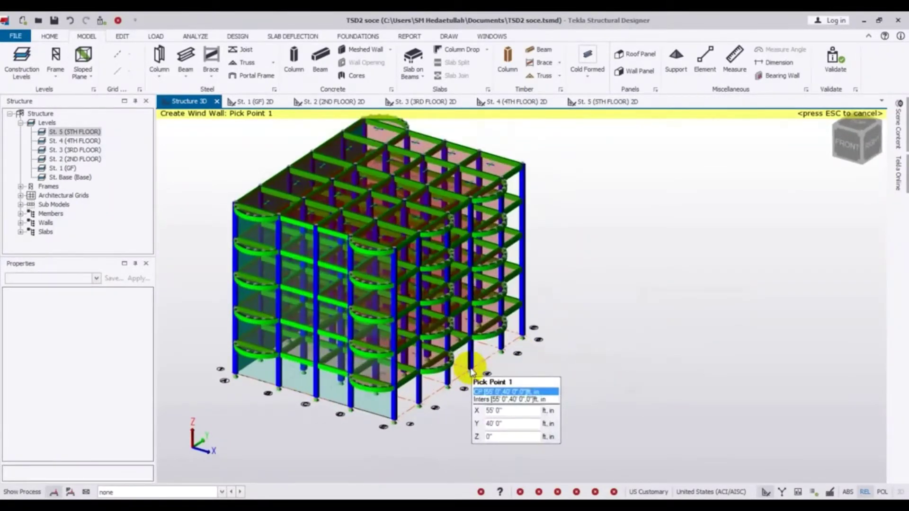
{"action": "middle_click_drag", "start_coordinate": [558, 355], "coordinate": [613, 392]}
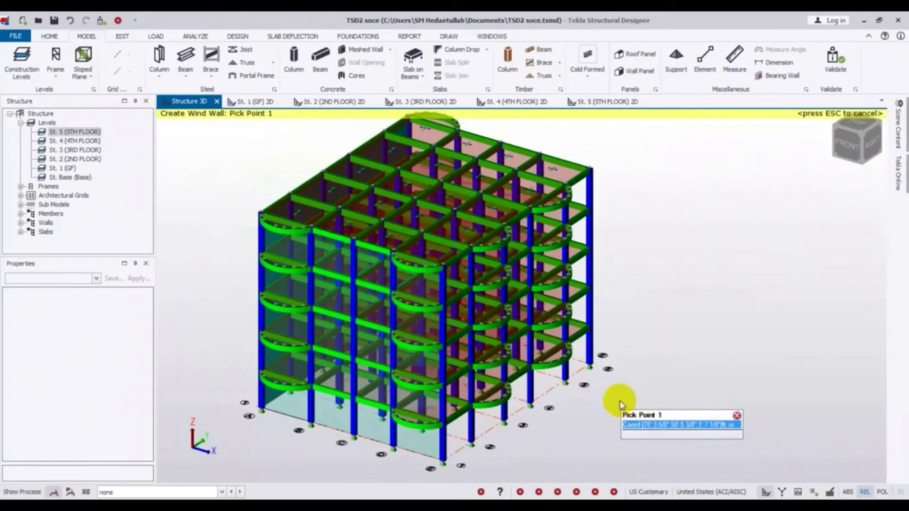
{"action": "left_click", "coordinate": [590, 366]}
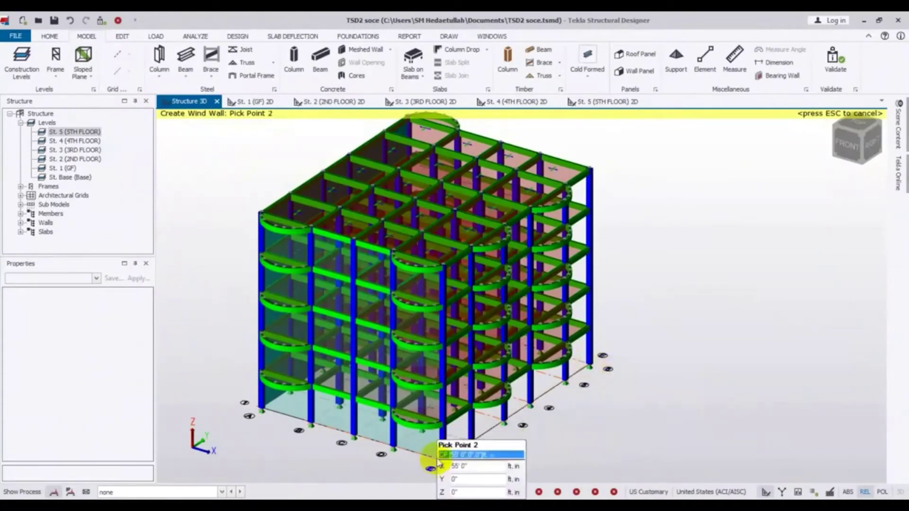
{"action": "left_click", "coordinate": [444, 460]}
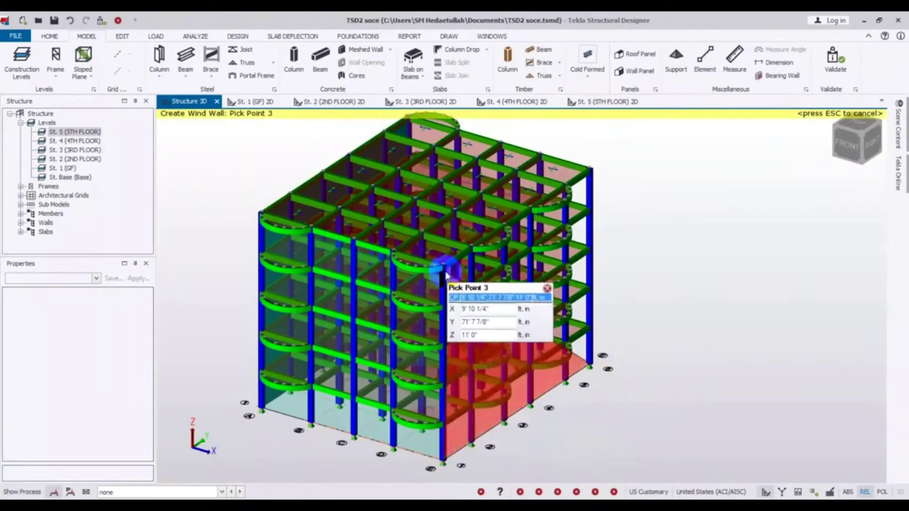
{"action": "left_click", "coordinate": [444, 258]}
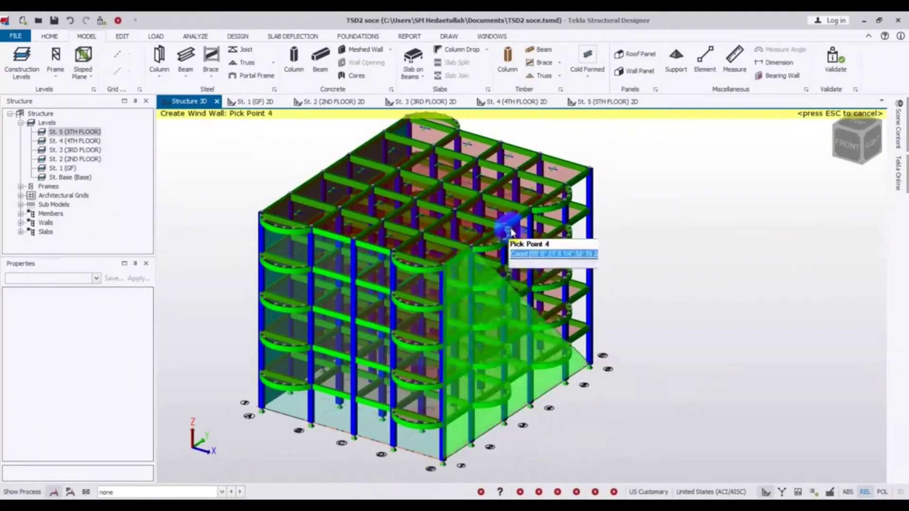
{"action": "left_click", "coordinate": [590, 171]}
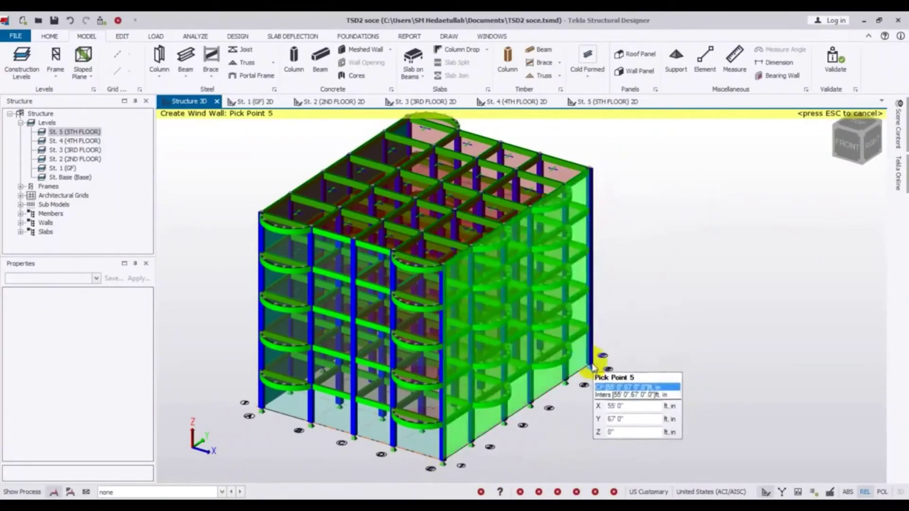
{"action": "left_click", "coordinate": [592, 364]}
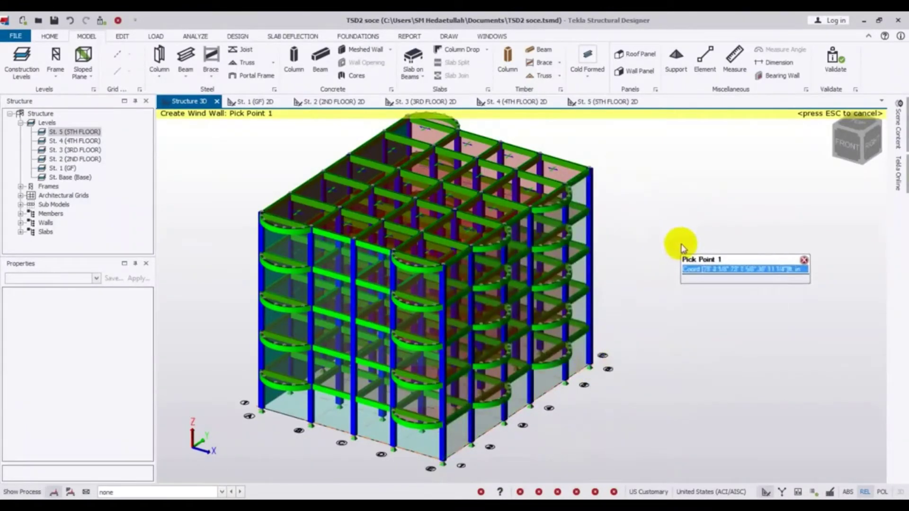
Add a wind wall panel over the building's remaining open face at Y 67 ft, spanning from base to roof between the corner columns
{"action": "middle_click_drag", "start_coordinate": [690, 229], "coordinate": [339, 239]}
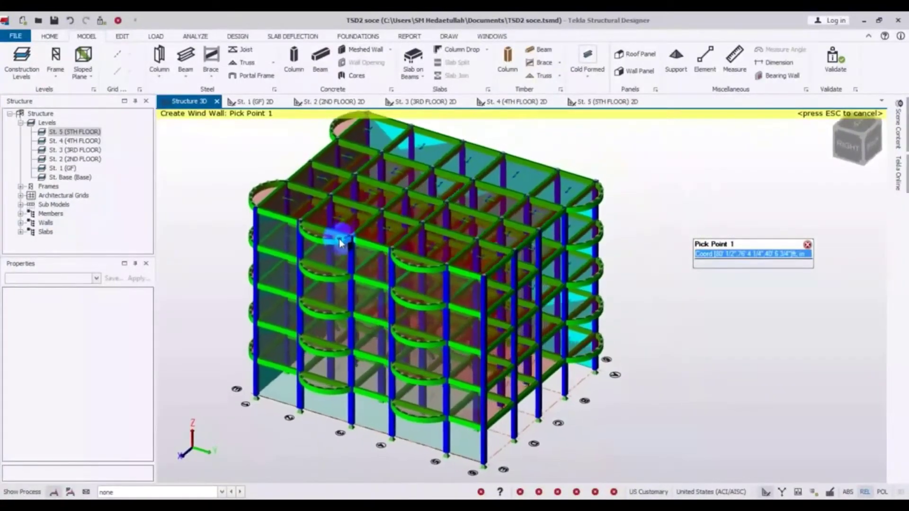
{"action": "left_click", "coordinate": [597, 377]}
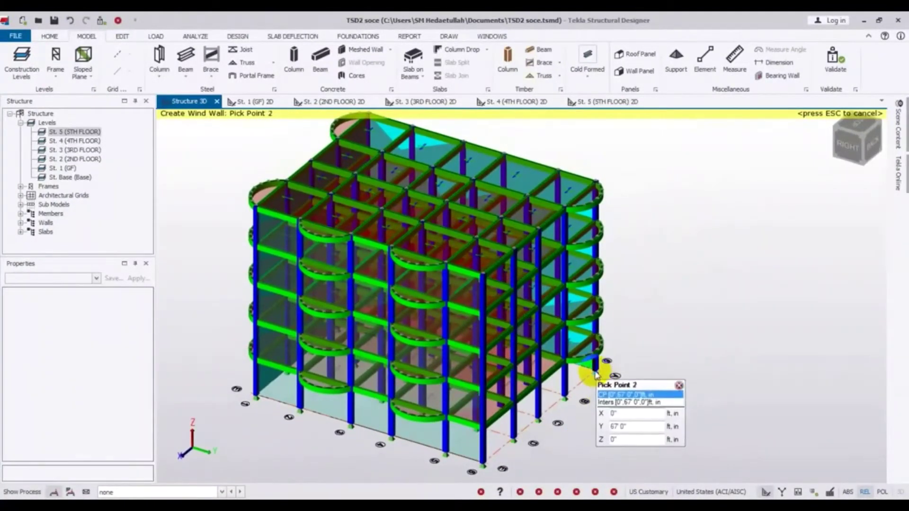
{"action": "left_click", "coordinate": [597, 196]}
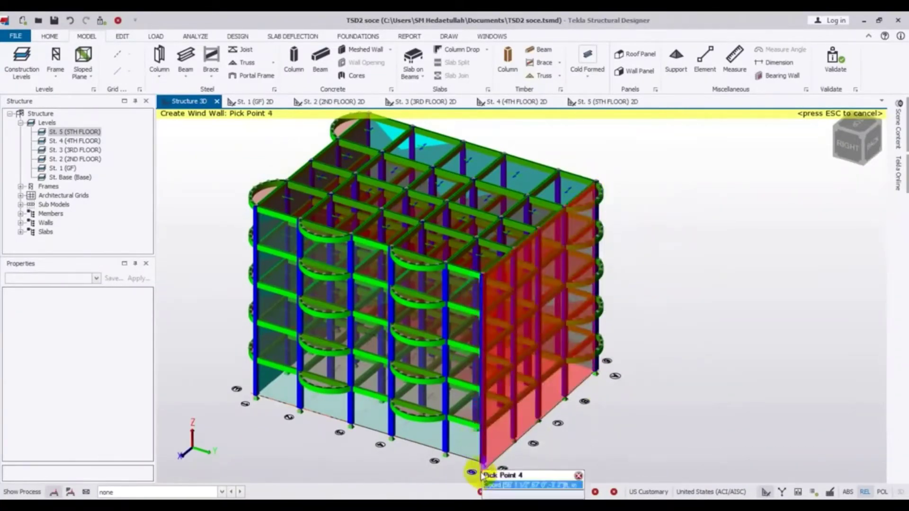
{"action": "left_click", "coordinate": [596, 374]}
{"action": "mouse_move", "coordinate": [751, 335]}
{"action": "middle_mouse_down"}
{"action": "mouse_move", "coordinate": [762, 325]}
{"action": "mouse_move", "coordinate": [762, 334]}
{"action": "middle_mouse_up"}
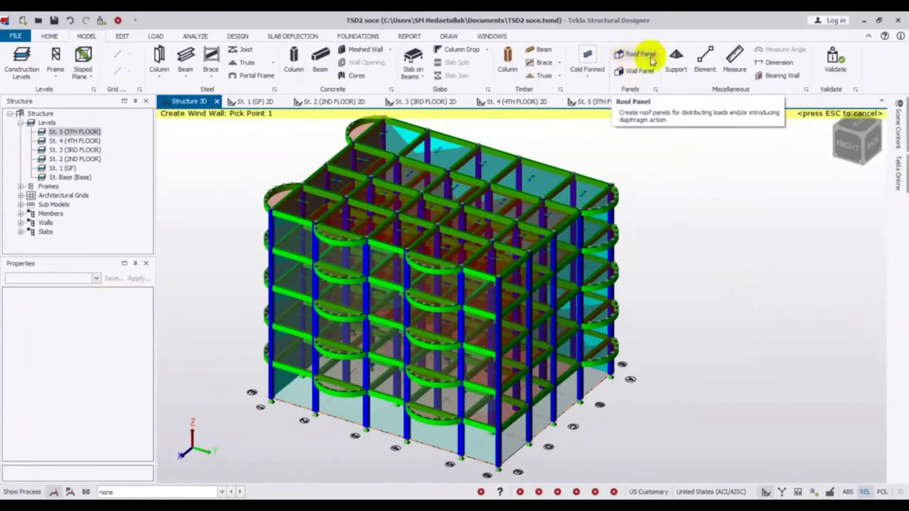
Start creating a support and review its fixity and translational and rotational stiffness properties
{"action": "left_click", "coordinate": [677, 58]}
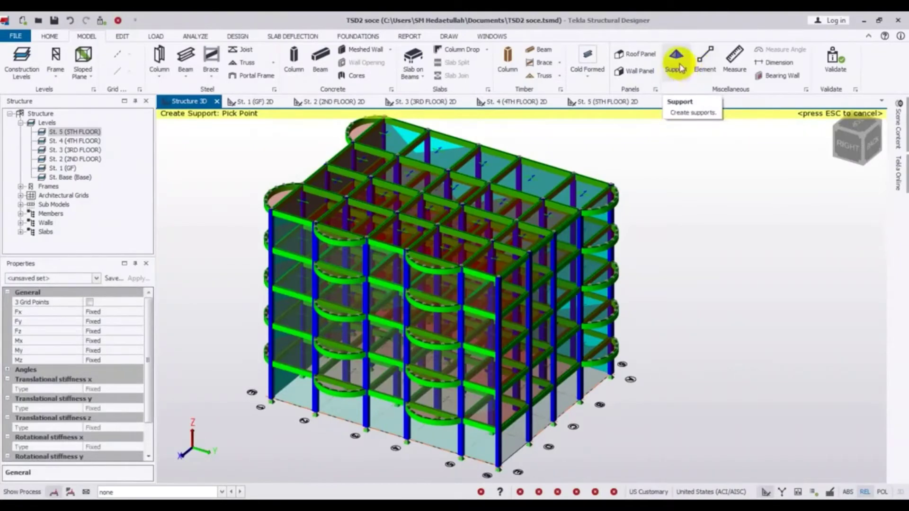
{"action": "left_click", "coordinate": [150, 332]}
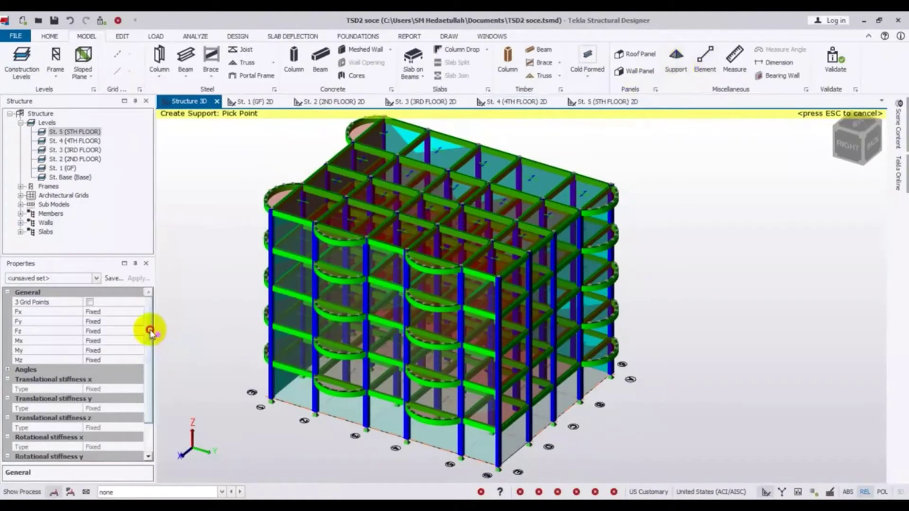
{"action": "left_click_drag", "start_coordinate": [151, 332], "coordinate": [138, 382]}
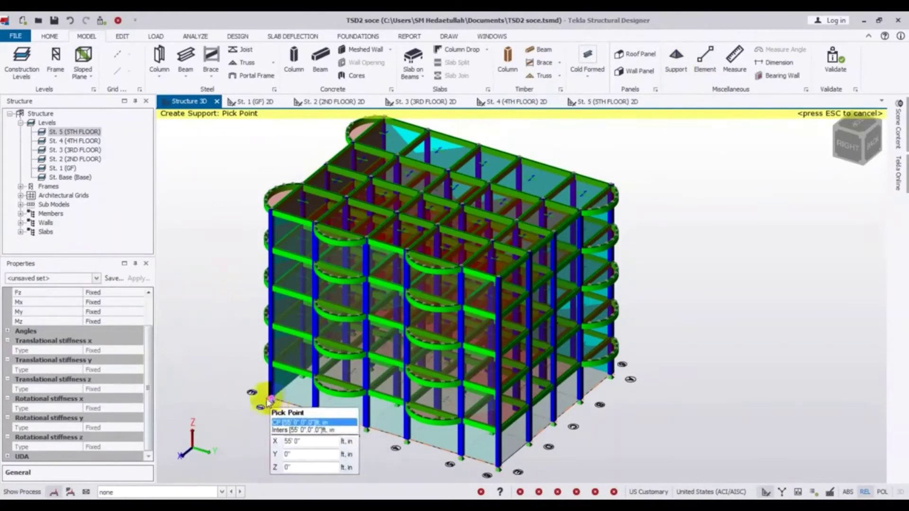
{"action": "scroll", "coordinate": [146, 378], "scroll_direction": "up", "scroll_amount": 2}
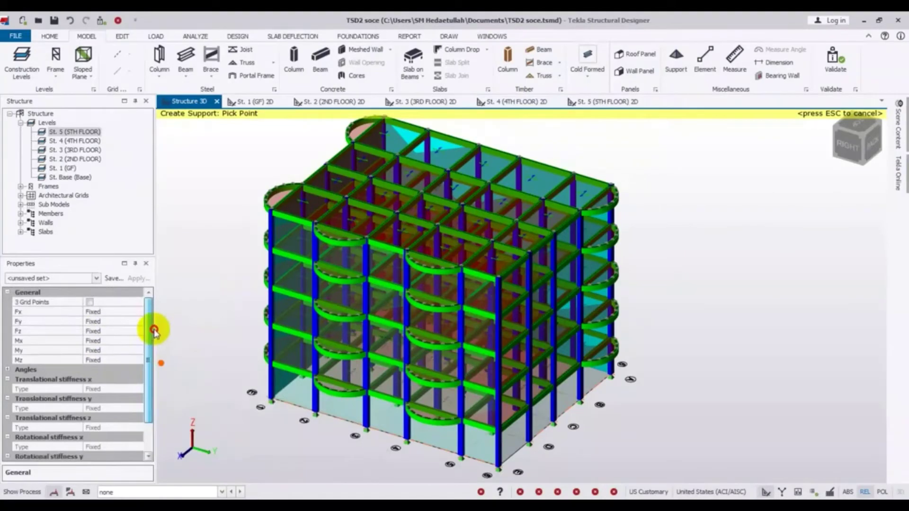
Try the Free option for the support's Fx, restore it to Fixed, and leave support creation without placing one
{"action": "left_click", "coordinate": [92, 313]}
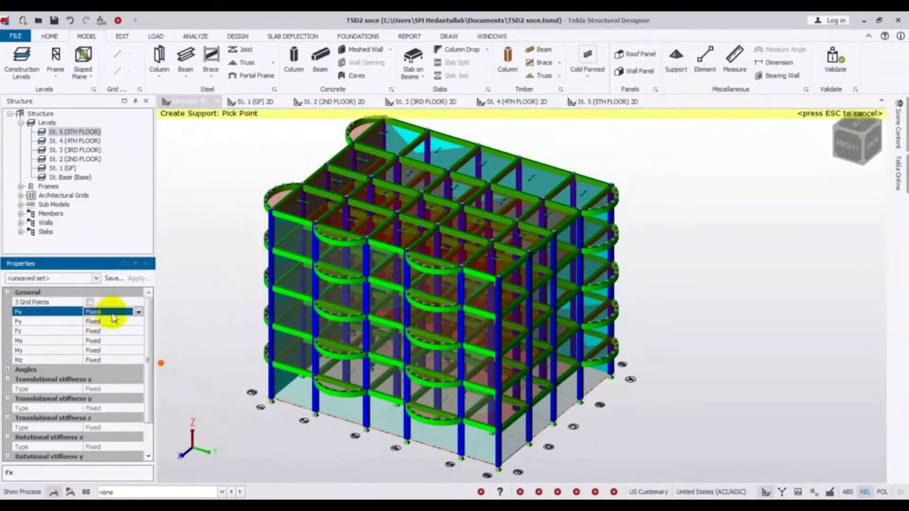
{"action": "left_click", "coordinate": [139, 311]}
{"action": "left_click", "coordinate": [137, 317]}
{"action": "left_click", "coordinate": [138, 312]}
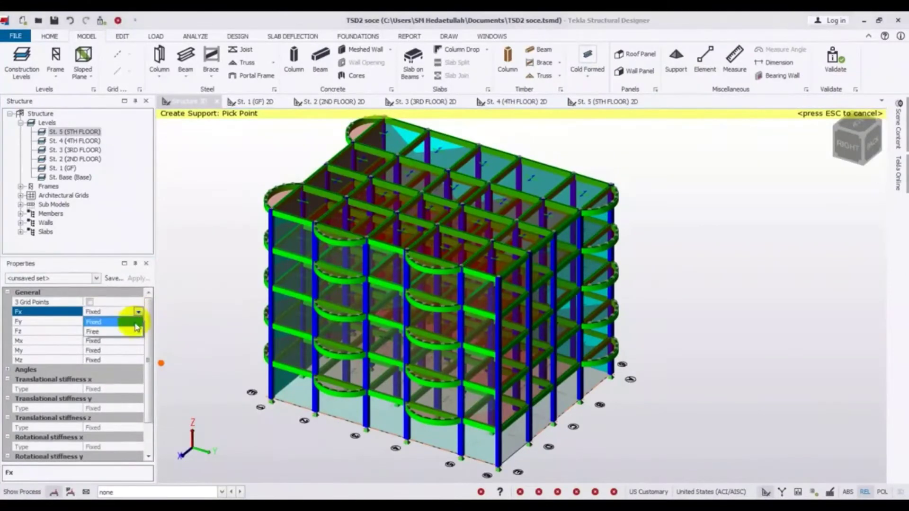
{"action": "left_click", "coordinate": [130, 330]}
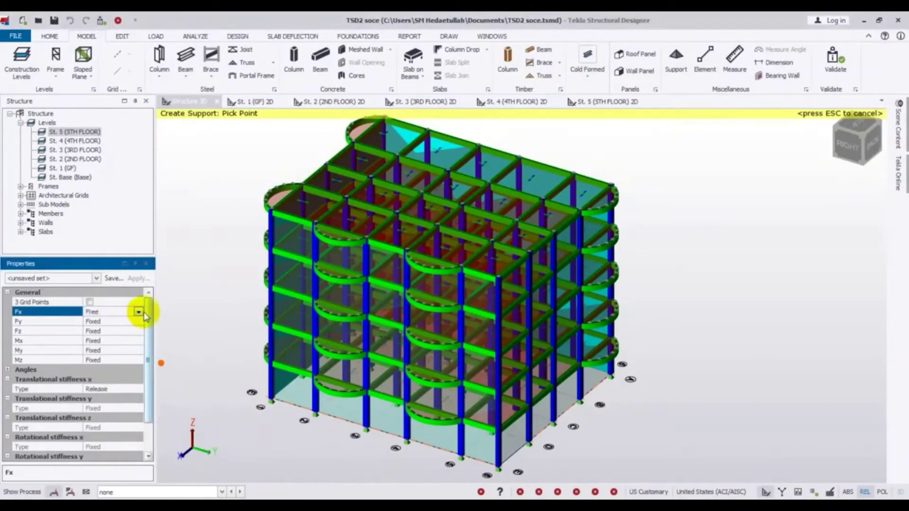
{"action": "left_click", "coordinate": [138, 312]}
{"action": "left_click", "coordinate": [120, 324]}
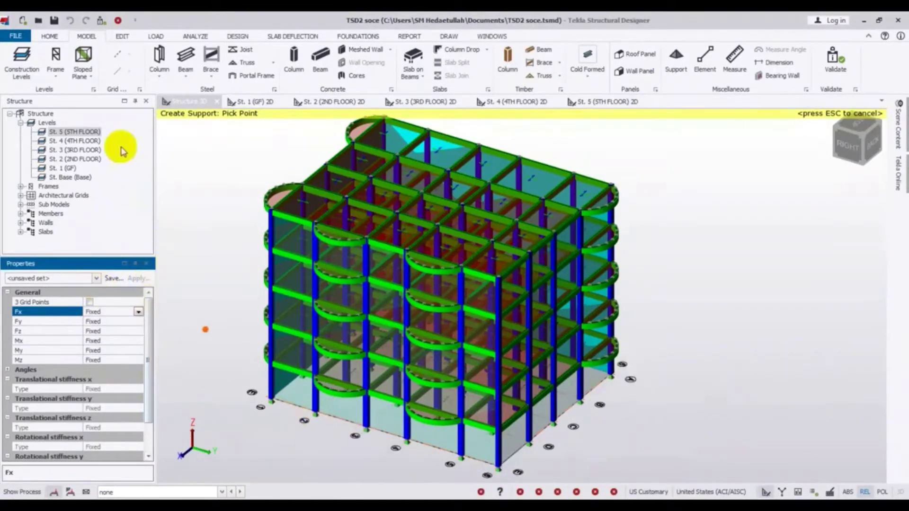
{"action": "middle_click_drag", "start_coordinate": [201, 291], "coordinate": [206, 283]}
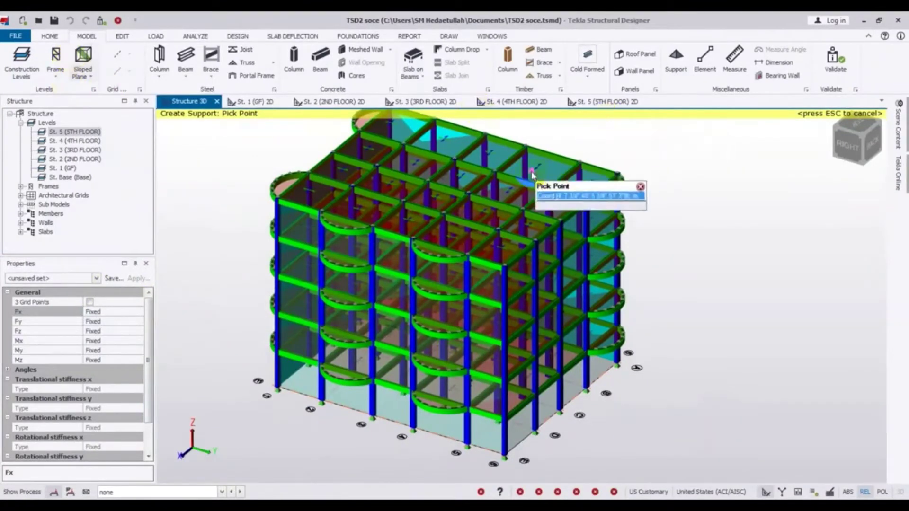
{"action": "key", "text": "Escape"}
{"action": "middle_click_drag", "start_coordinate": [236, 270], "coordinate": [248, 284]}
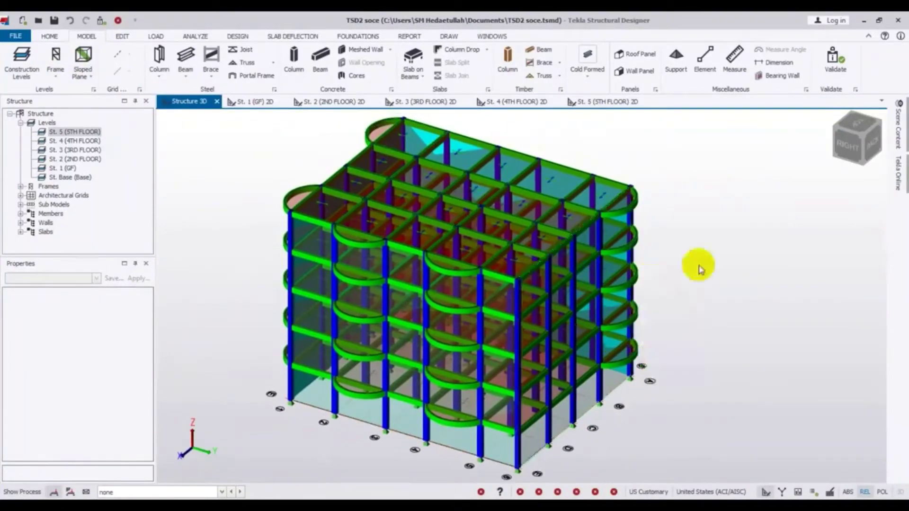
{"action": "middle_click_drag", "start_coordinate": [701, 269], "coordinate": [697, 271]}
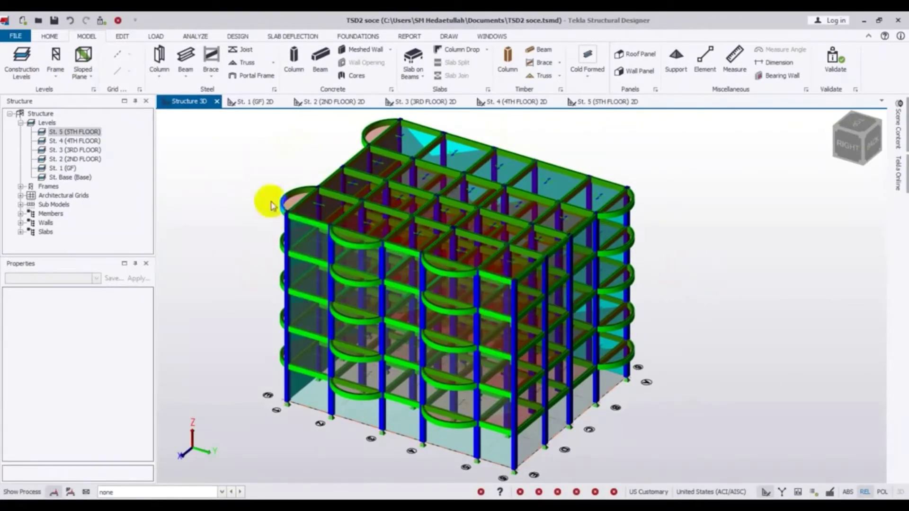
Add a load case titled WL with the type Wind to the load case list
{"action": "left_click", "coordinate": [156, 36]}
{"action": "left_click", "coordinate": [20, 58]}
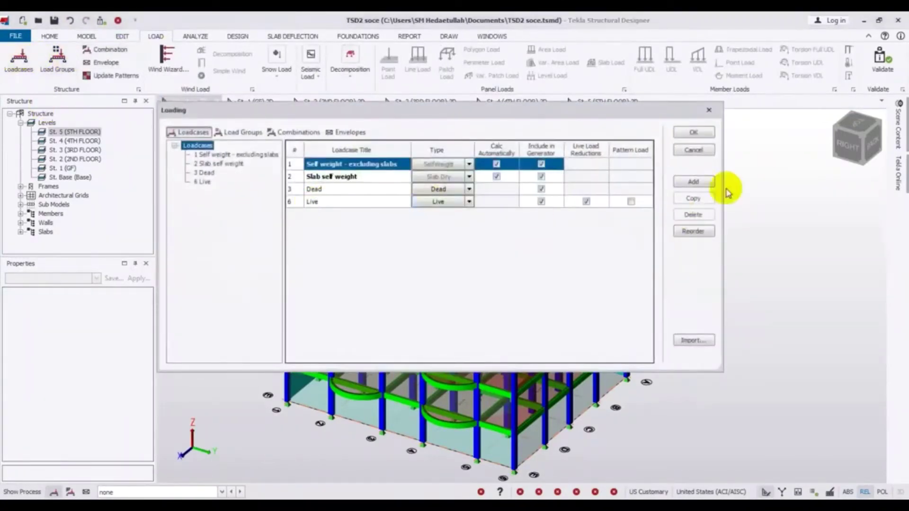
{"action": "left_click", "coordinate": [693, 183]}
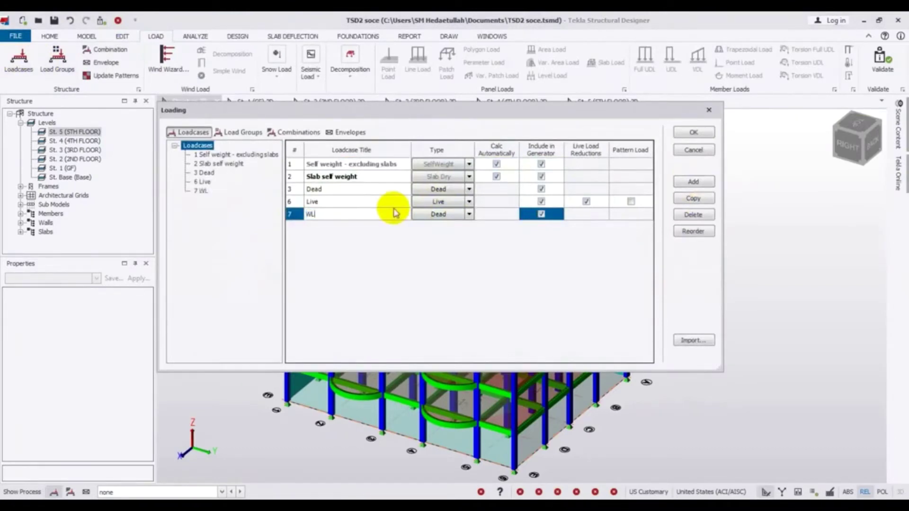
{"action": "left_click", "coordinate": [457, 215]}
{"action": "left_click", "coordinate": [469, 214]}
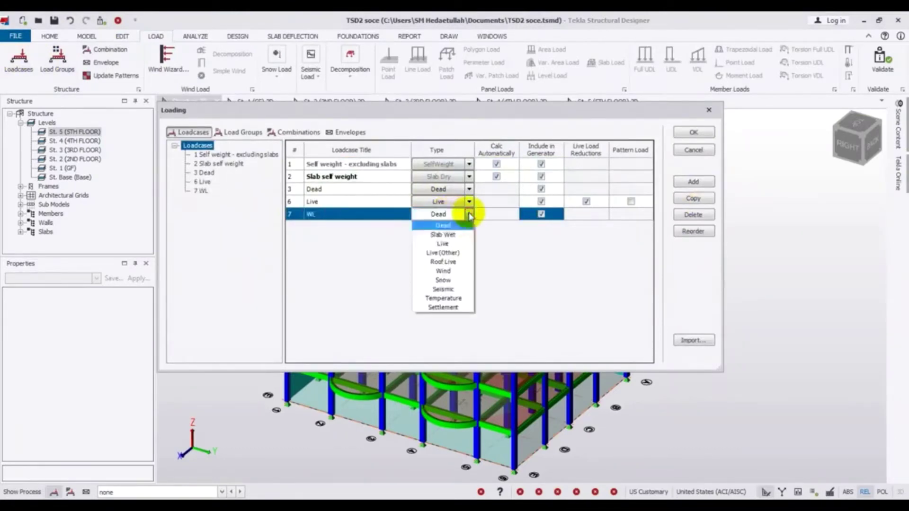
{"action": "left_click", "coordinate": [457, 271]}
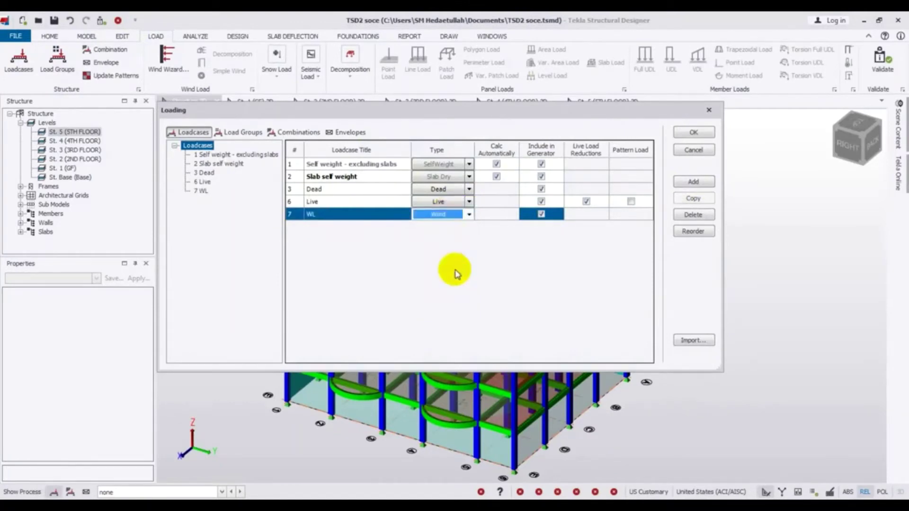
{"action": "left_click", "coordinate": [696, 132]}
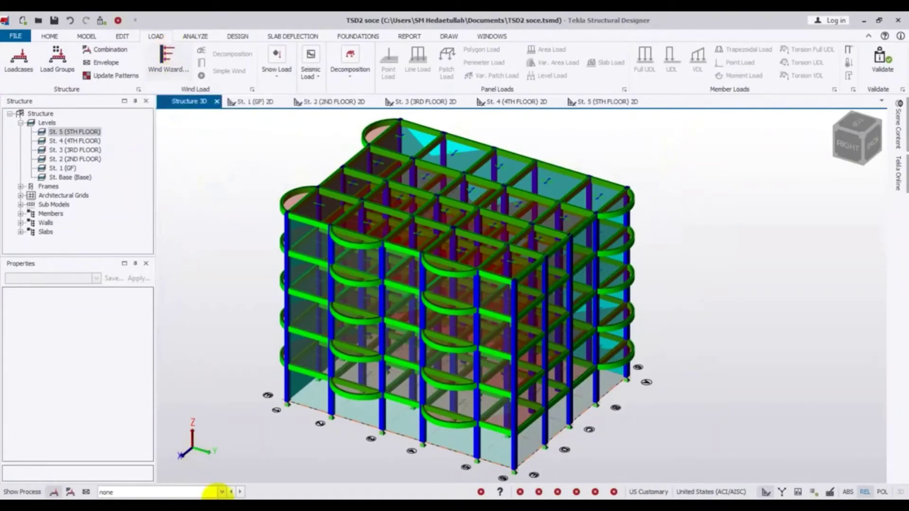
Make WL the active load case and choose the Low-Rise Buildings ASCE/SEI 7-10 Envelope Procedure Part 1 in the Wind Wizard
{"action": "left_click", "coordinate": [222, 492]}
{"action": "left_click", "coordinate": [124, 473]}
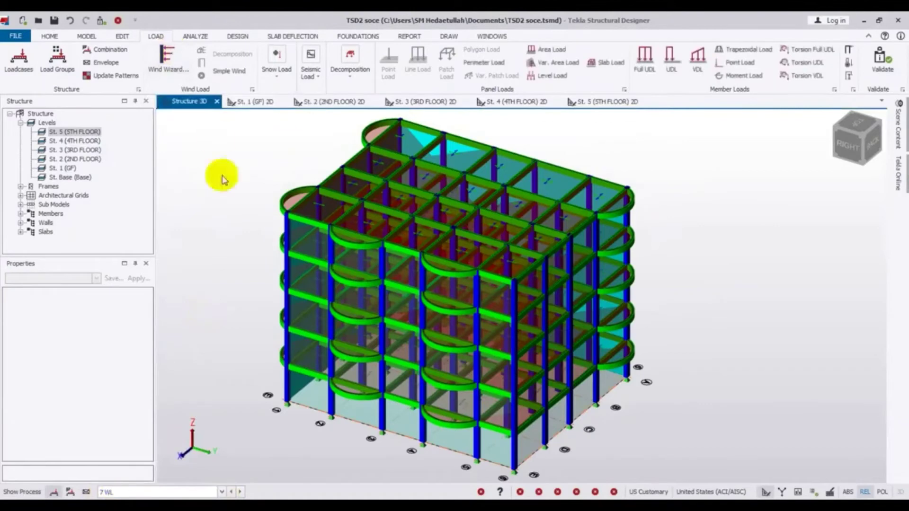
{"action": "left_click", "coordinate": [161, 57]}
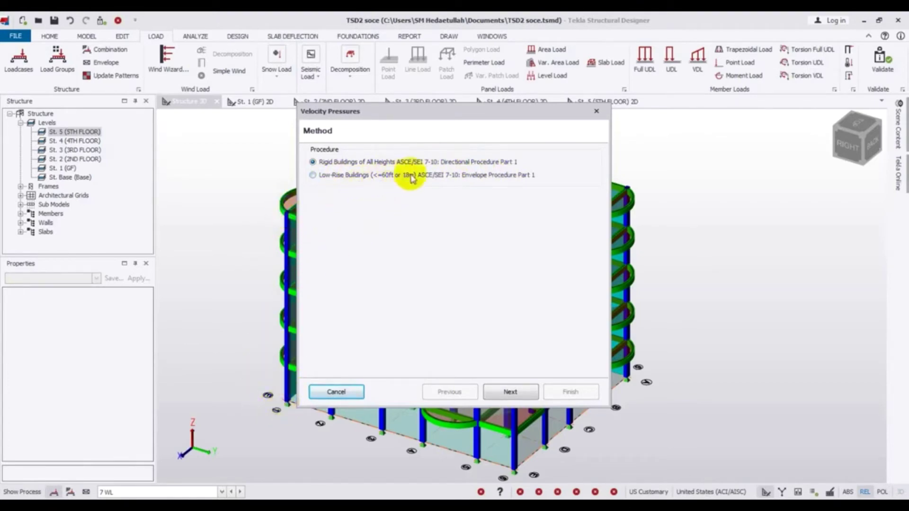
{"action": "left_click", "coordinate": [317, 176]}
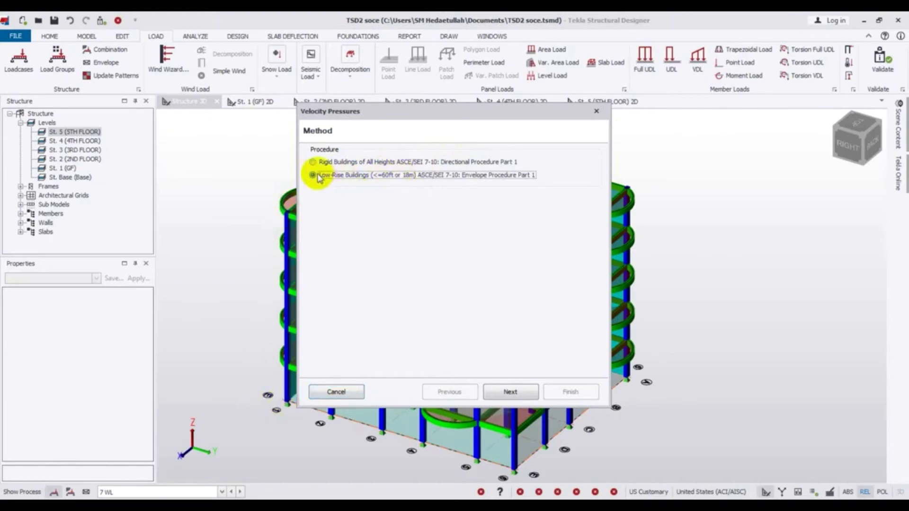
{"action": "left_click", "coordinate": [510, 392]}
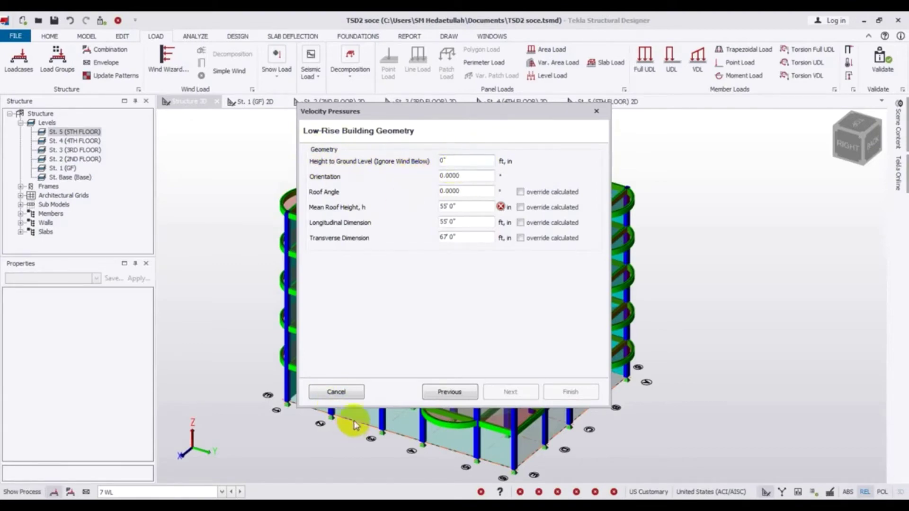
Set the low-rise building geometry's height to ground level to 10" and proceed to the basic wind data
{"action": "left_click_drag", "start_coordinate": [408, 110], "coordinate": [499, 118]}
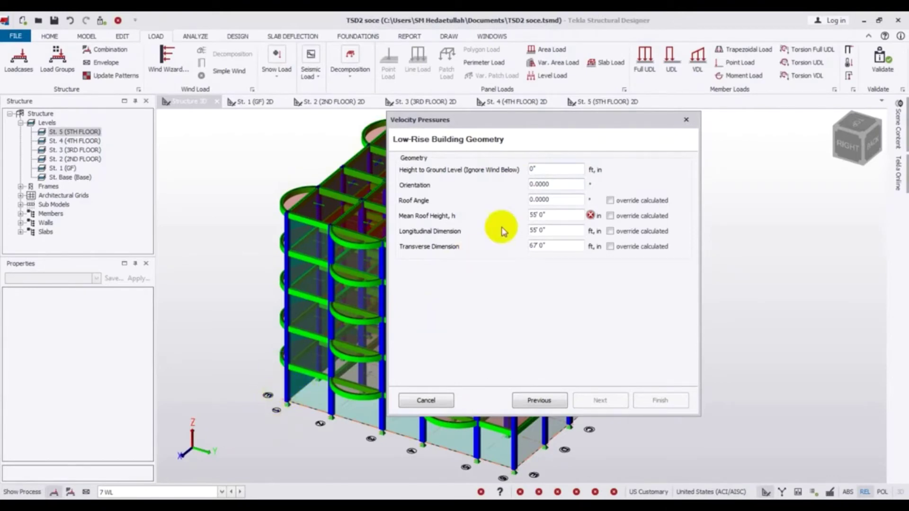
{"action": "left_click", "coordinate": [530, 169]}
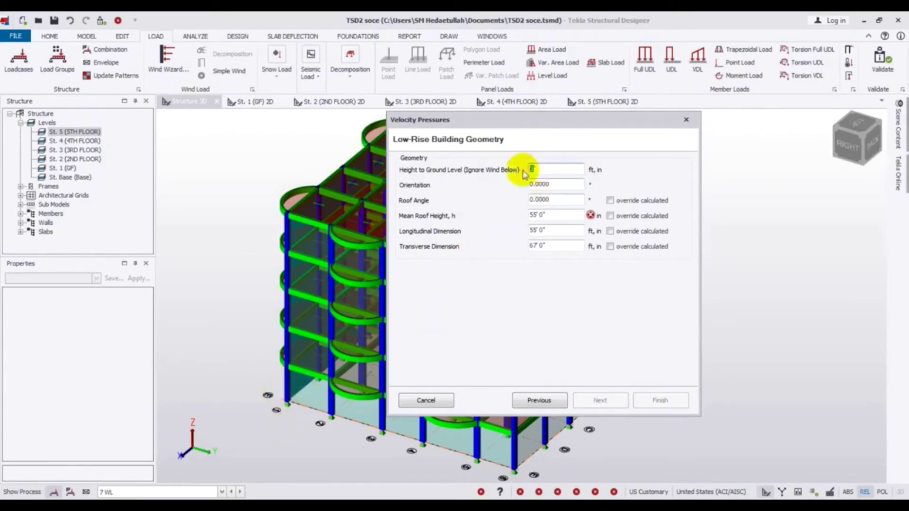
{"action": "type", "text": "1"}
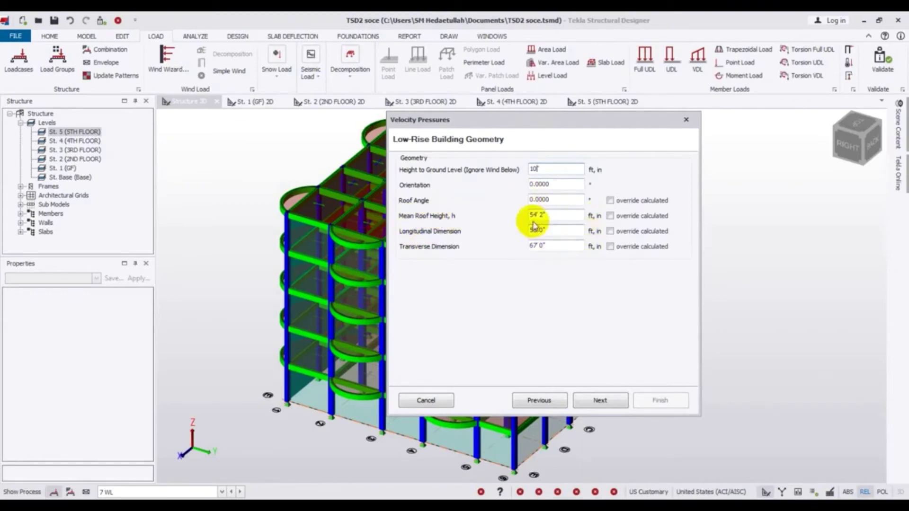
{"action": "left_click", "coordinate": [549, 201]}
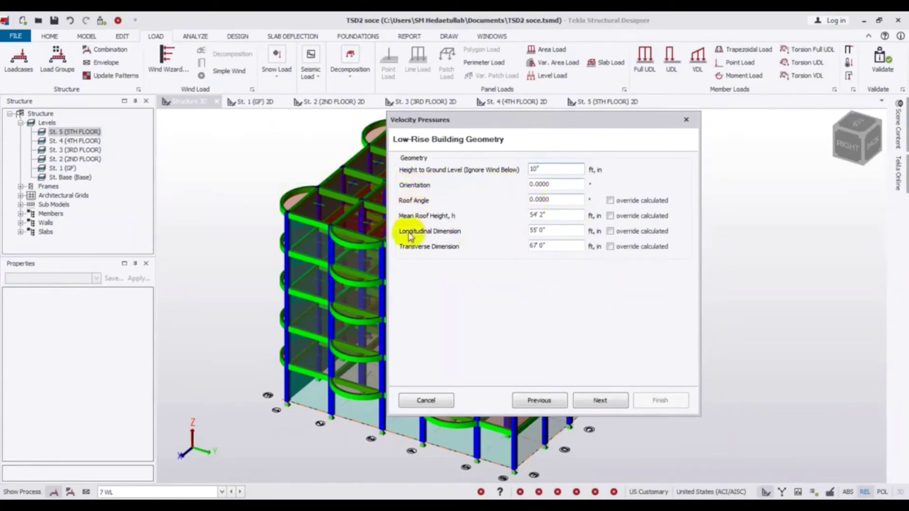
{"action": "type", "text": "\""}
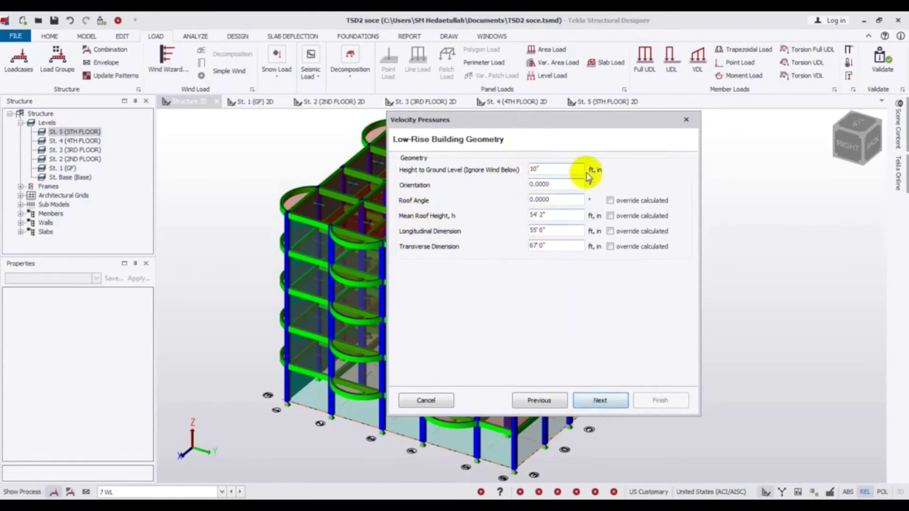
{"action": "left_click", "coordinate": [600, 400]}
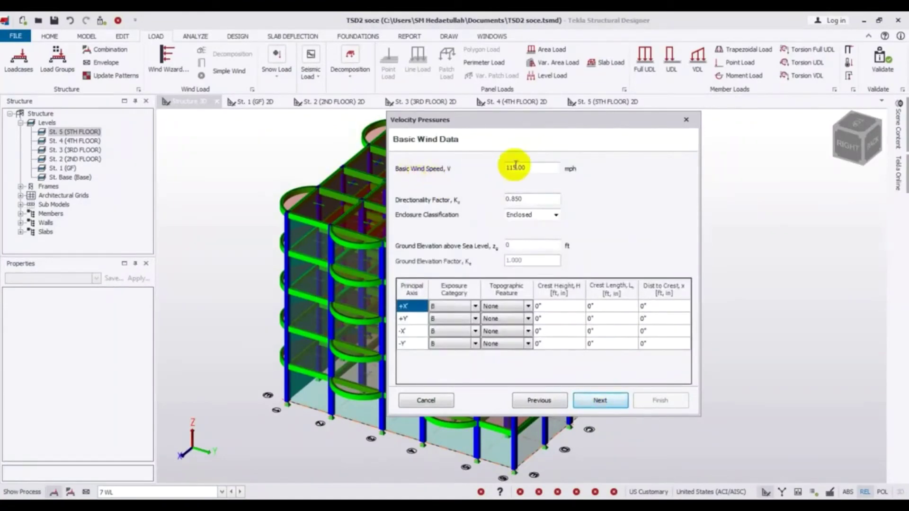
Set the basic wind speed to 80 mph and review the directionality factor
{"action": "left_click_drag", "start_coordinate": [543, 171], "coordinate": [457, 167]}
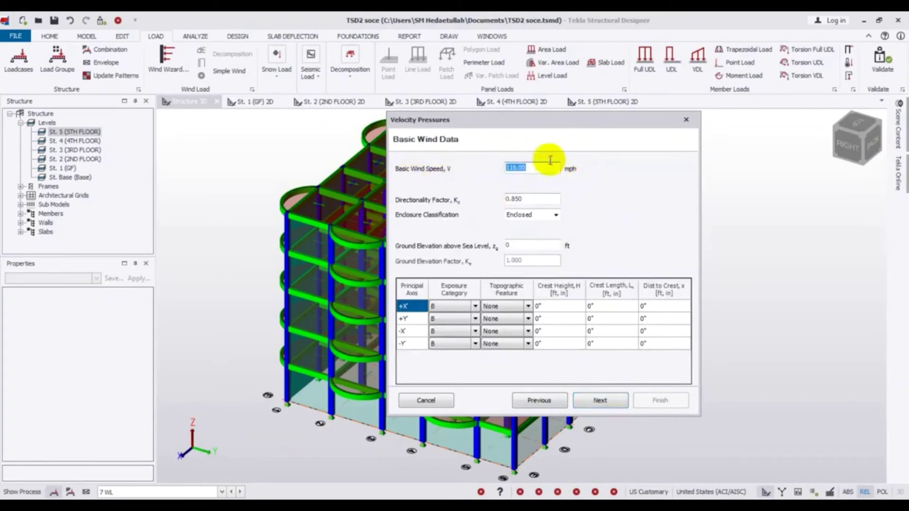
{"action": "left_click", "coordinate": [532, 169]}
{"action": "left_click_drag", "start_coordinate": [527, 168], "coordinate": [428, 178]}
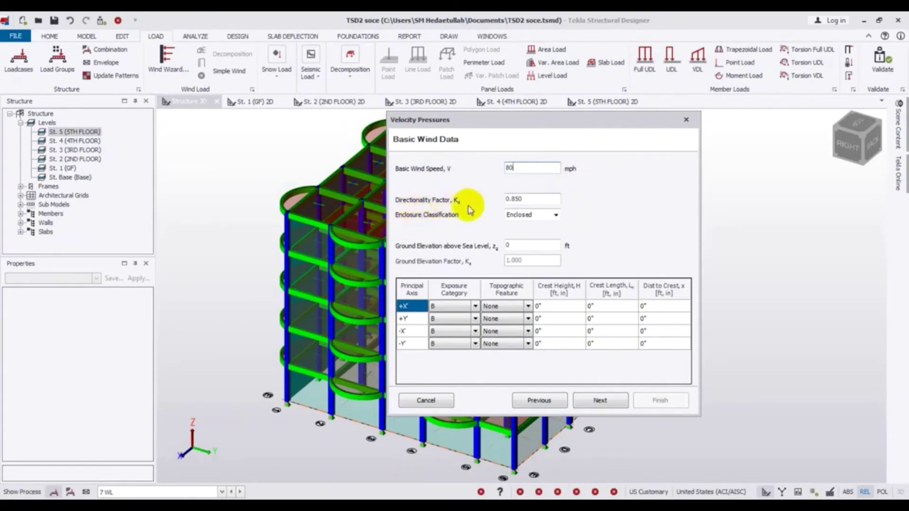
{"action": "left_click_drag", "start_coordinate": [539, 199], "coordinate": [478, 198]}
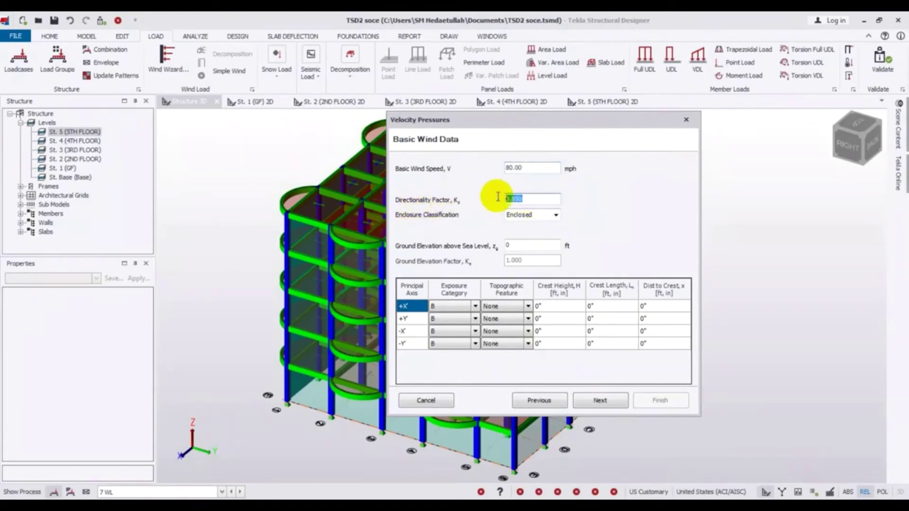
{"action": "double_click", "coordinate": [547, 201]}
{"action": "left_click_drag", "start_coordinate": [544, 199], "coordinate": [493, 198]}
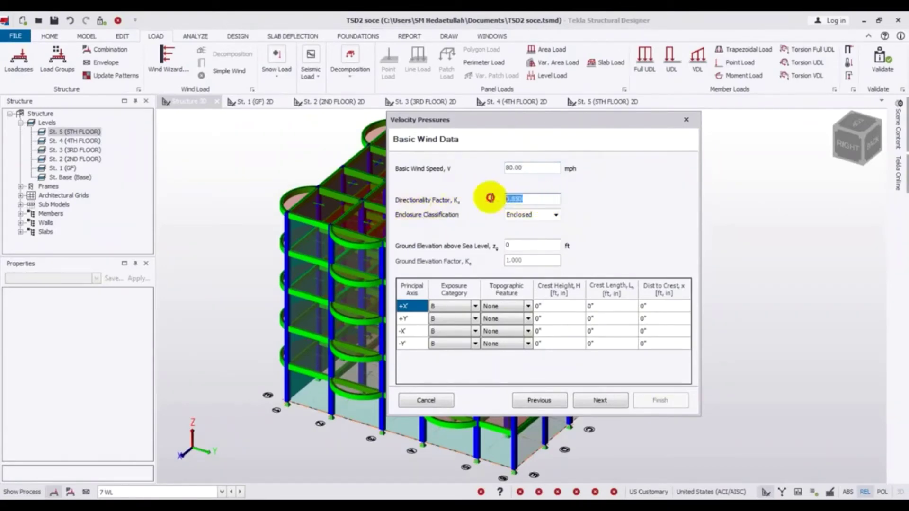
{"action": "left_click", "coordinate": [540, 199]}
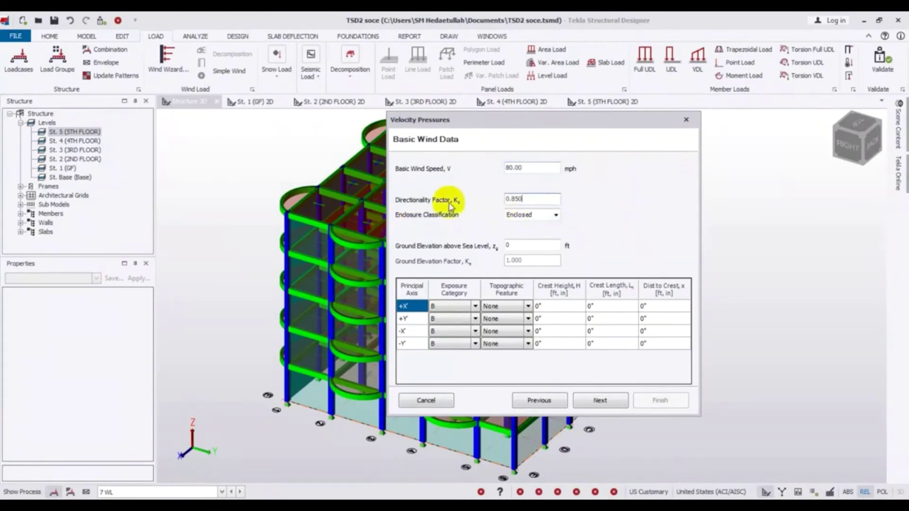
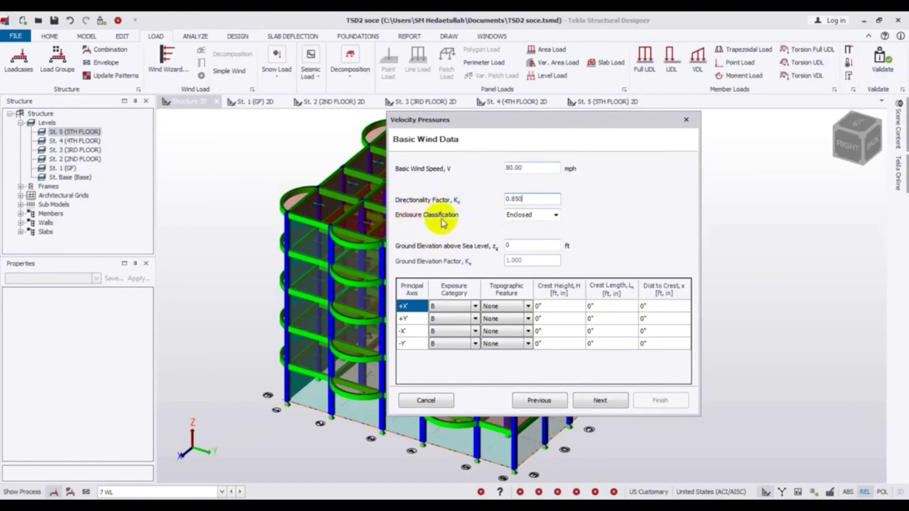
Select Enclosed as the enclosure classification and keep the ground elevation above sea level at 0 ft
{"action": "left_click", "coordinate": [555, 216]}
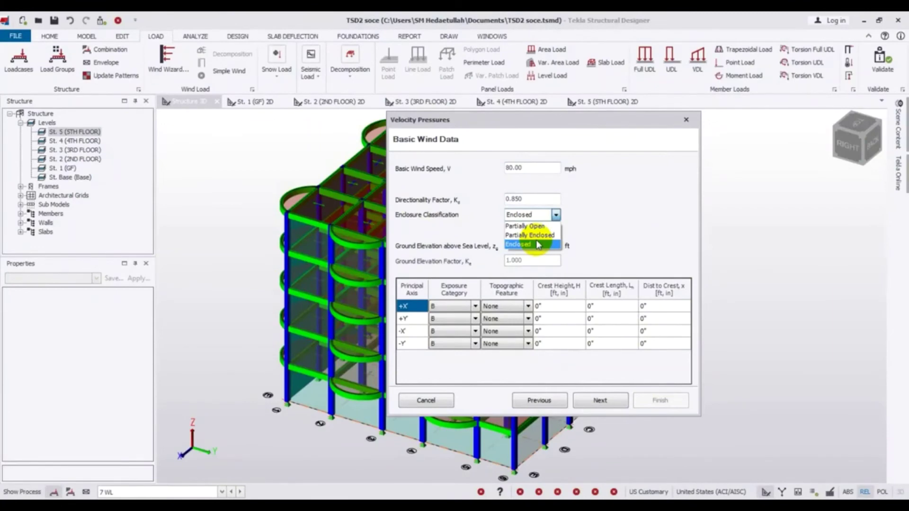
{"action": "left_click", "coordinate": [535, 245]}
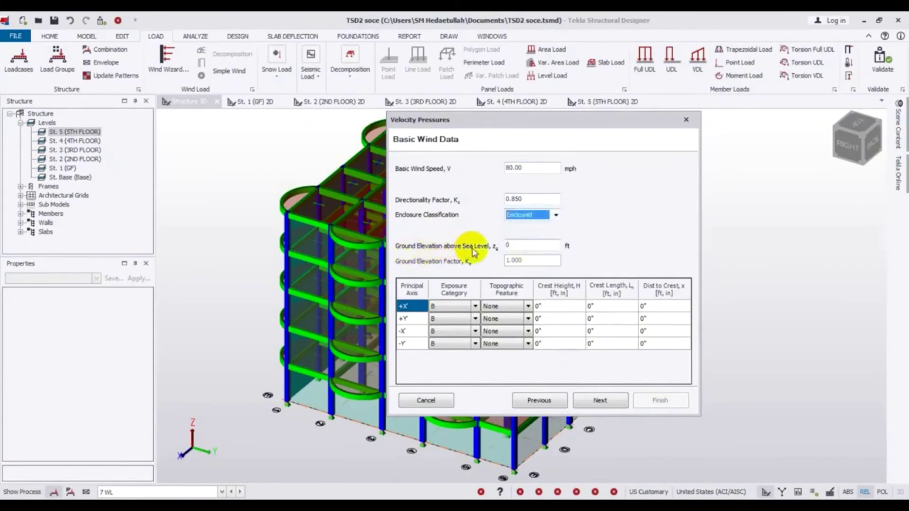
{"action": "left_click", "coordinate": [511, 245]}
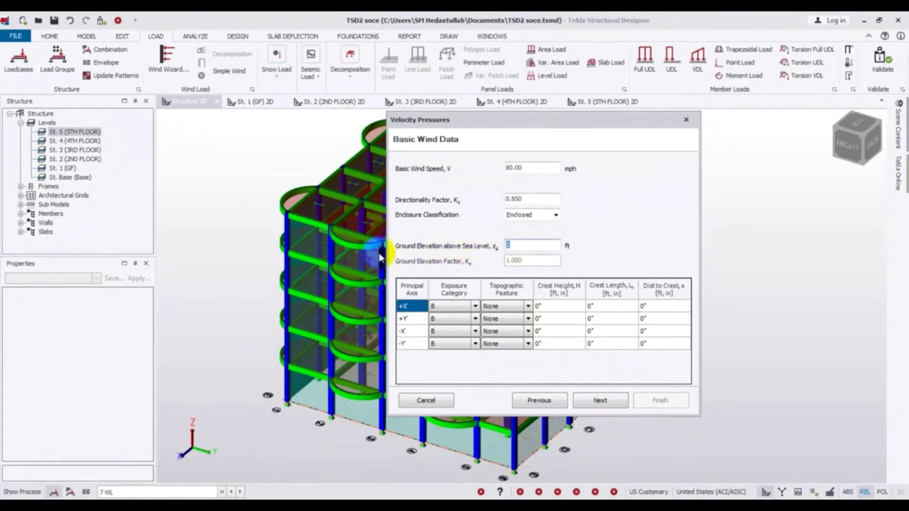
{"action": "left_click", "coordinate": [507, 245]}
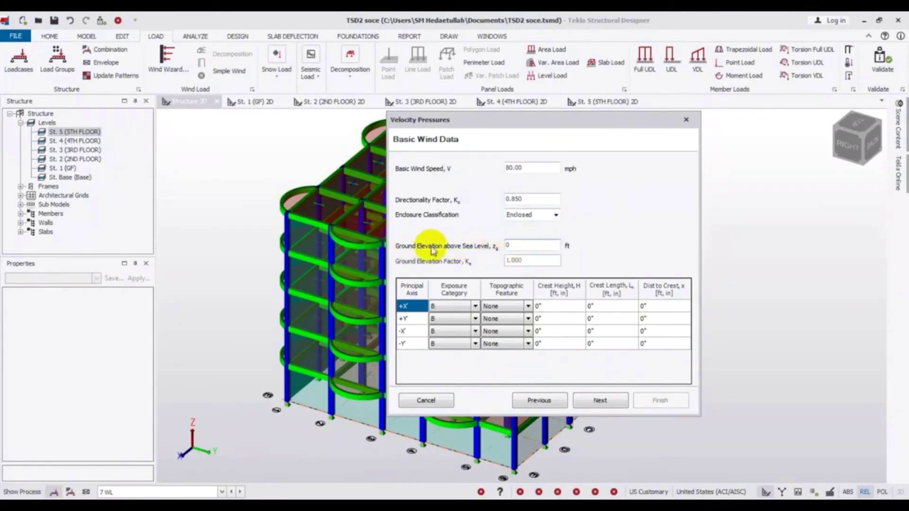
{"action": "left_click", "coordinate": [528, 244]}
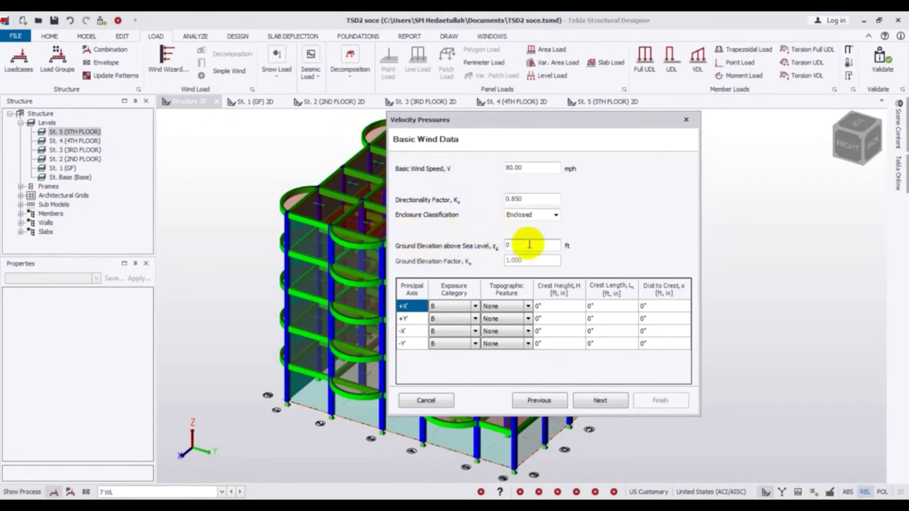
{"action": "left_click_drag", "start_coordinate": [526, 243], "coordinate": [479, 242]}
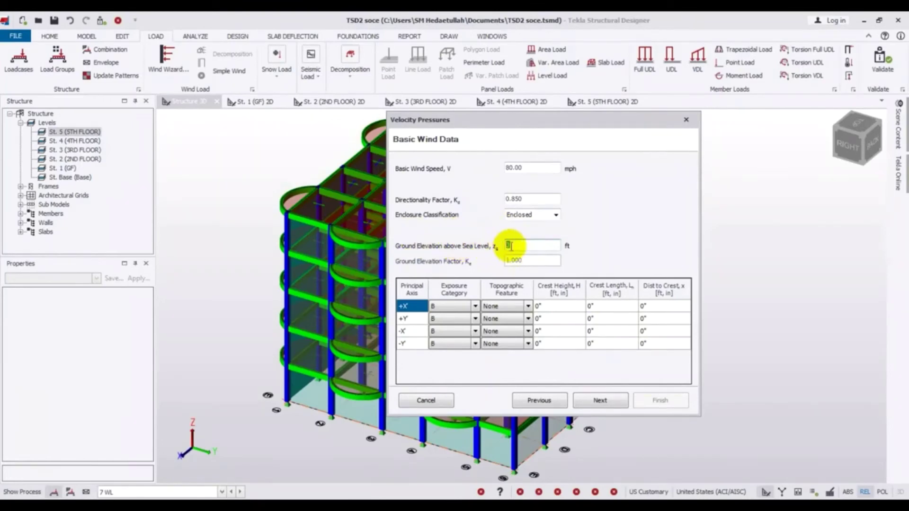
{"action": "left_click", "coordinate": [535, 245]}
{"action": "left_click_drag", "start_coordinate": [550, 246], "coordinate": [480, 247]}
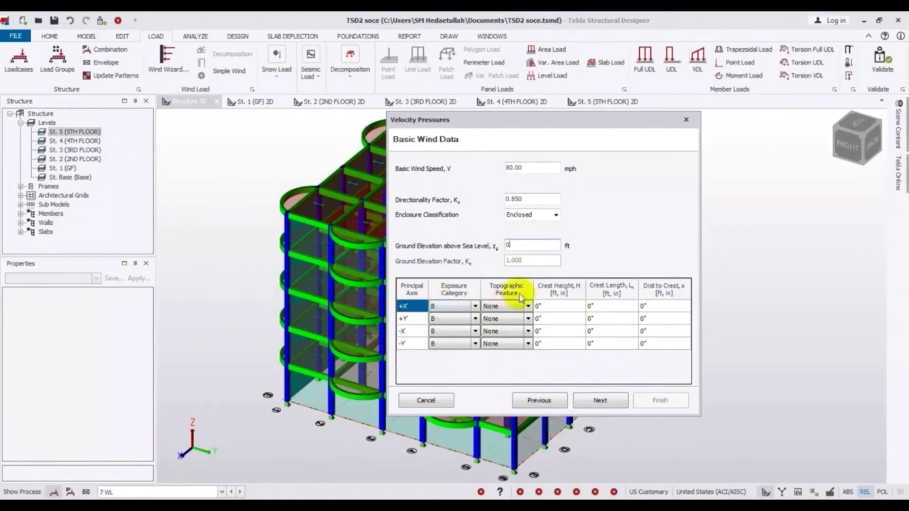
Check the topographic feature options for the +X' axis and select exposure category B for it
{"action": "left_click", "coordinate": [527, 306]}
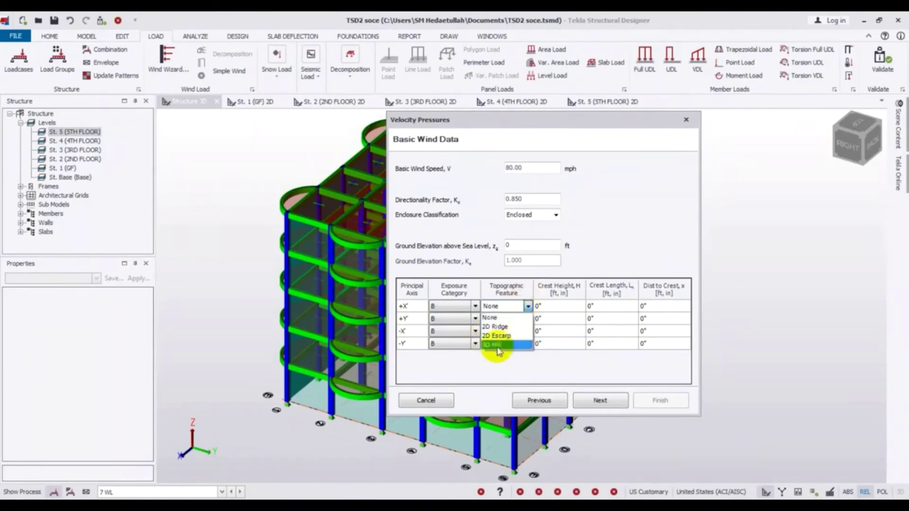
{"action": "left_click", "coordinate": [587, 262]}
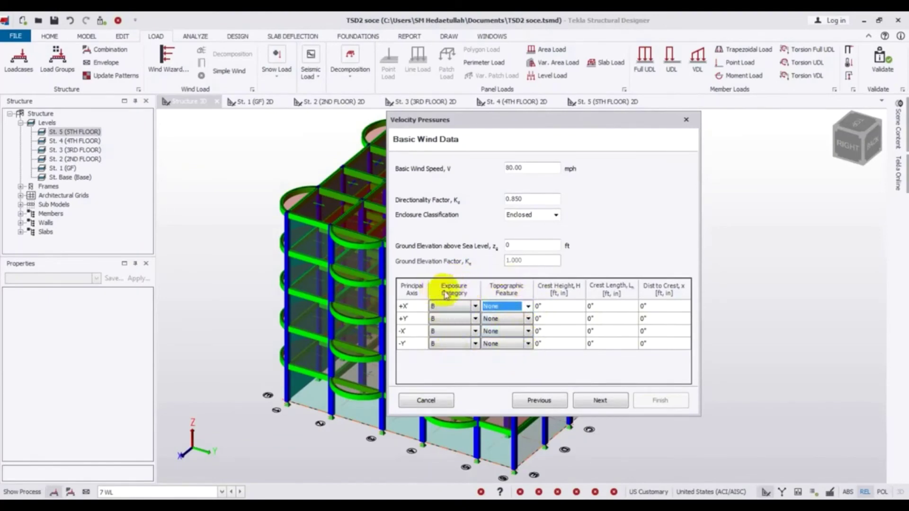
{"action": "left_click", "coordinate": [475, 306]}
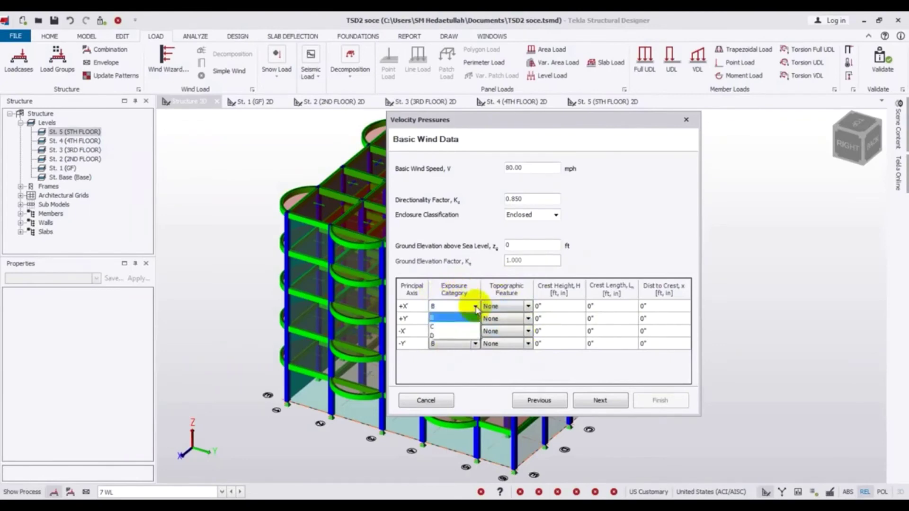
{"action": "left_click", "coordinate": [443, 318]}
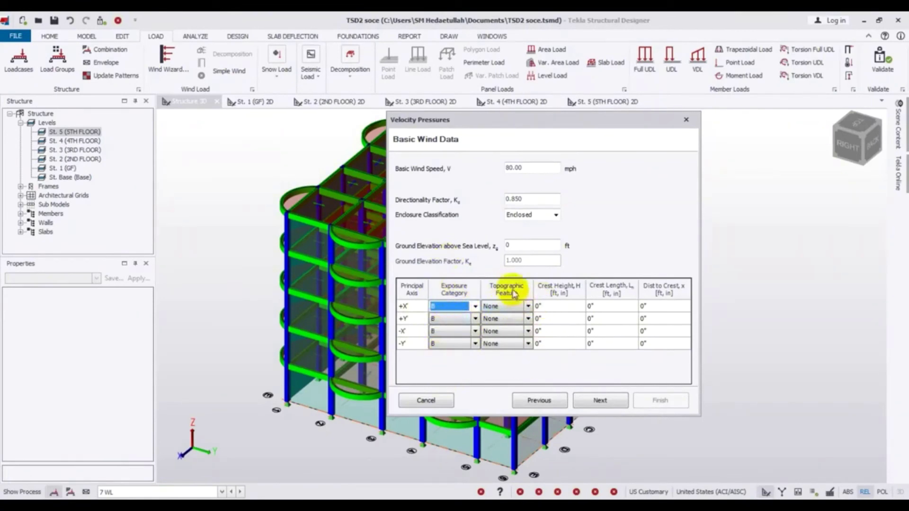
Try the 2D Ridge topographic feature for the +X' axis and return it to None
{"action": "left_click", "coordinate": [528, 307]}
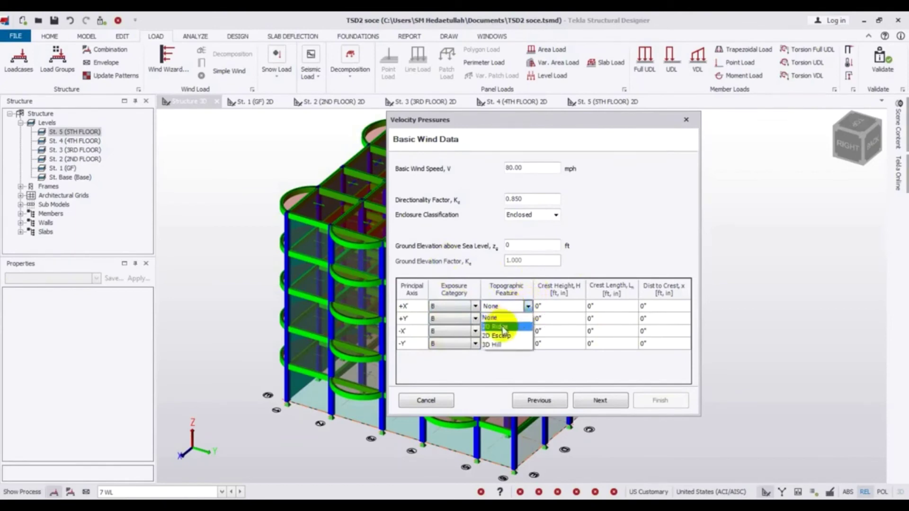
{"action": "left_click", "coordinate": [521, 315]}
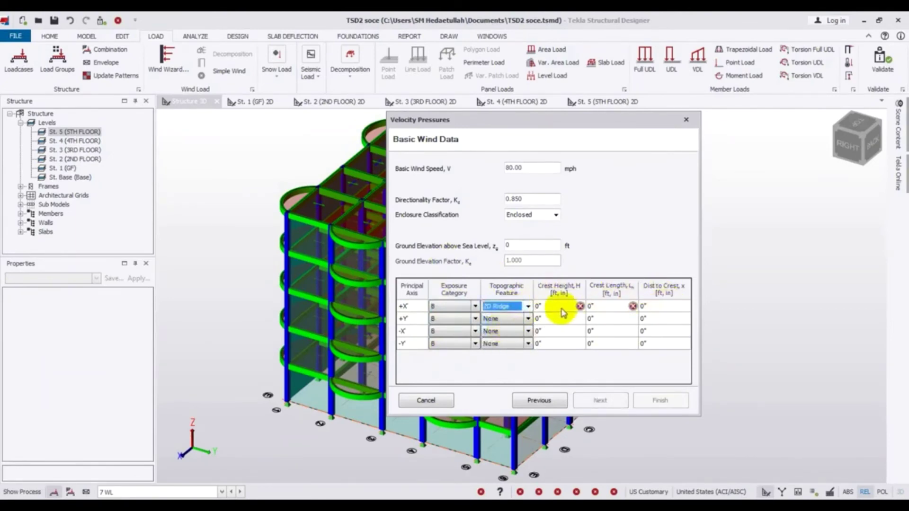
{"action": "left_click", "coordinate": [529, 307]}
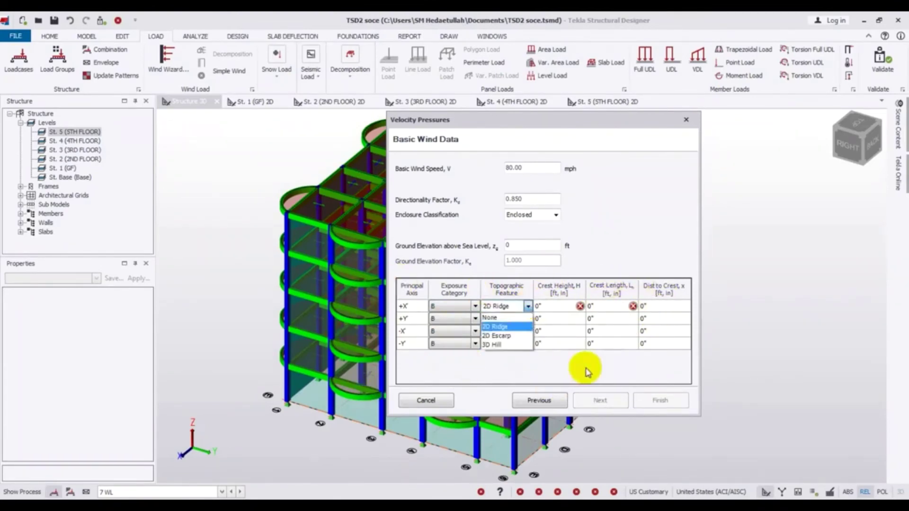
{"action": "left_click", "coordinate": [526, 319]}
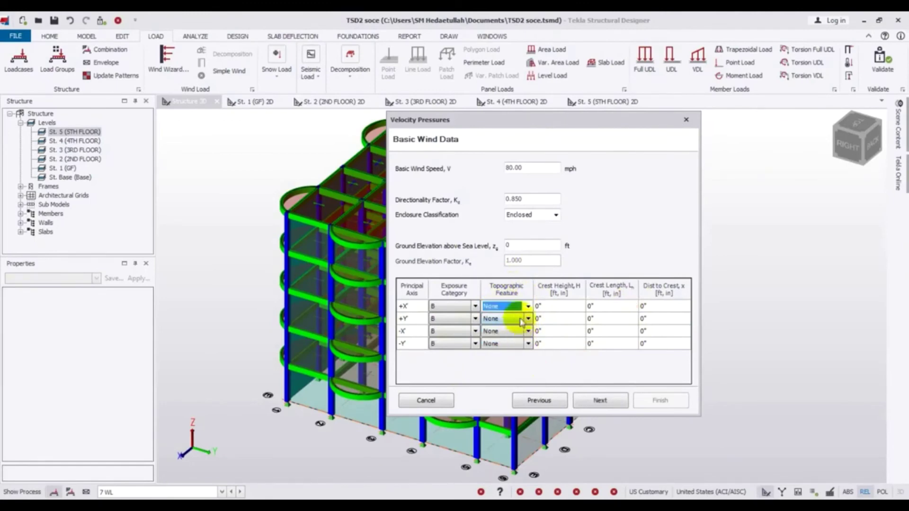
Keep the +X' topographic feature at None, proceed to the velocity pressure results and finish the Wind Wizard
{"action": "left_click", "coordinate": [528, 307]}
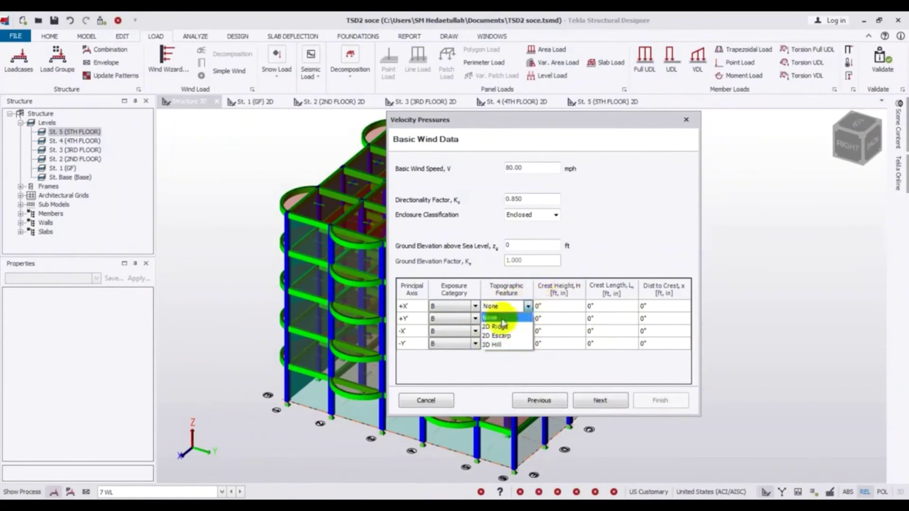
{"action": "left_click", "coordinate": [546, 378]}
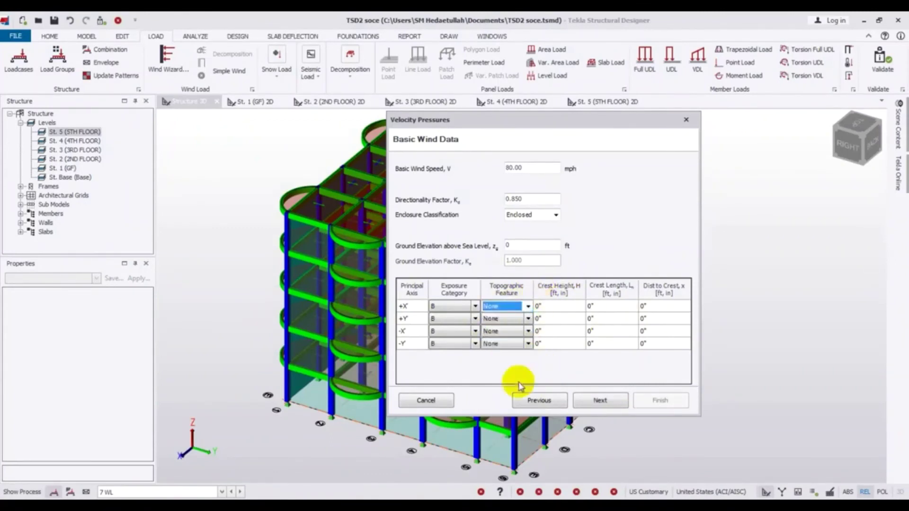
{"action": "left_click", "coordinate": [599, 402]}
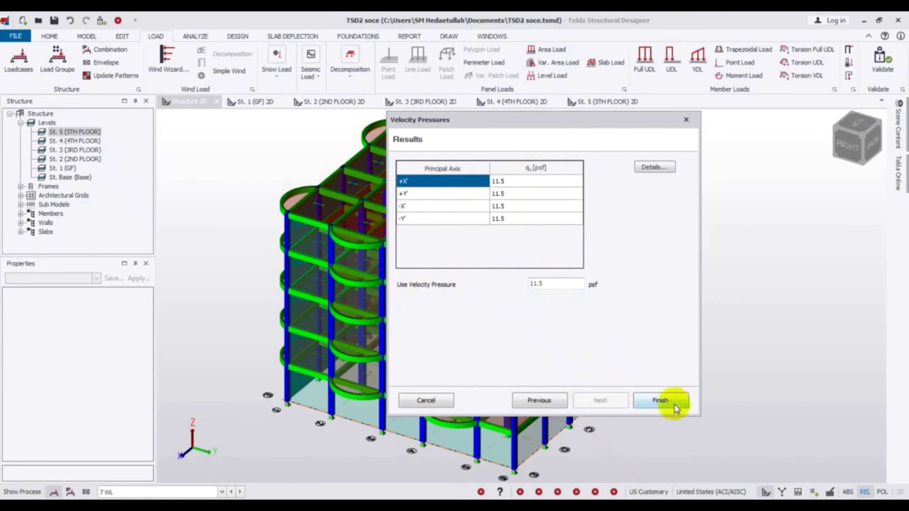
{"action": "left_click", "coordinate": [660, 401]}
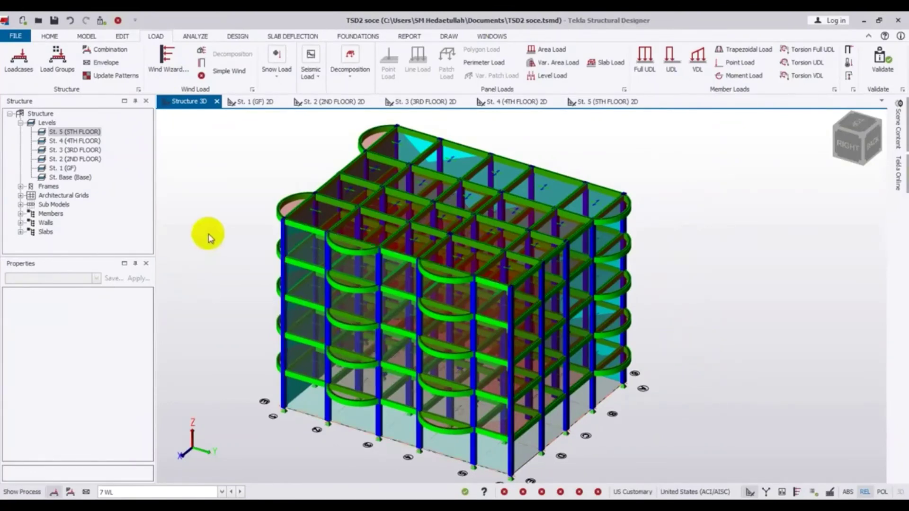
{"action": "middle_click_drag", "start_coordinate": [205, 237], "coordinate": [204, 218]}
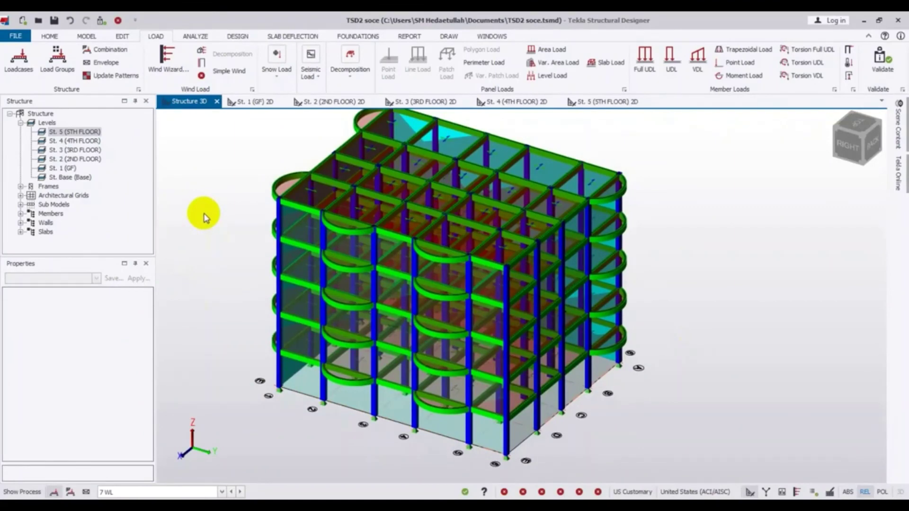
{"action": "right_click", "coordinate": [576, 352]}
{"action": "left_click", "coordinate": [706, 248]}
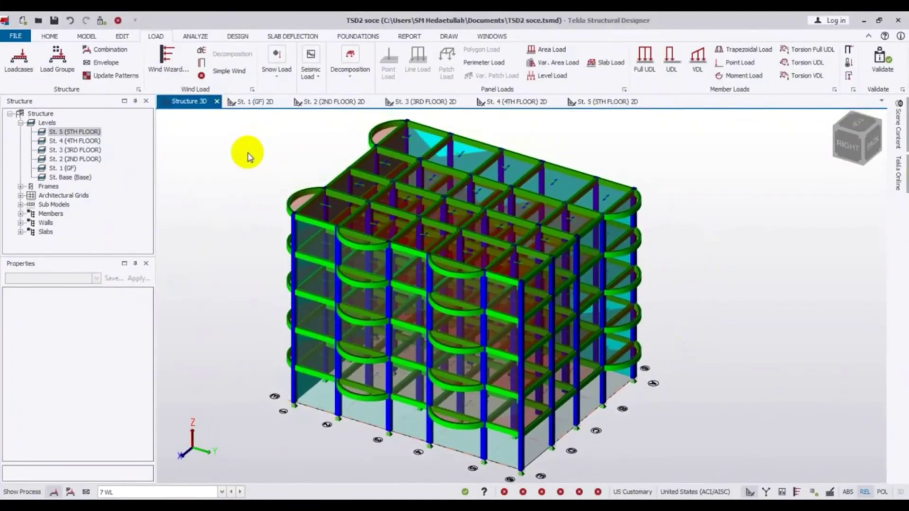
{"action": "middle_click_drag", "start_coordinate": [248, 156], "coordinate": [243, 158]}
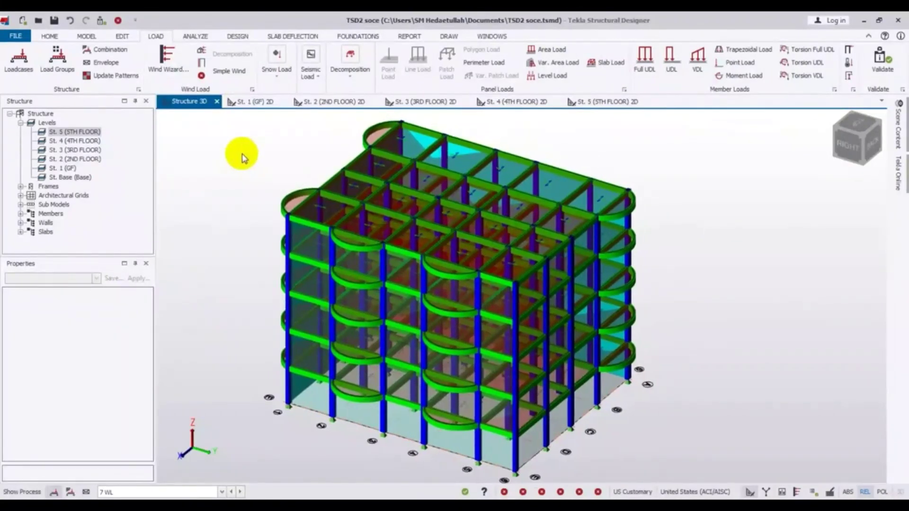
{"action": "scroll", "coordinate": [241, 157], "scroll_direction": "down", "scroll_amount": 1}
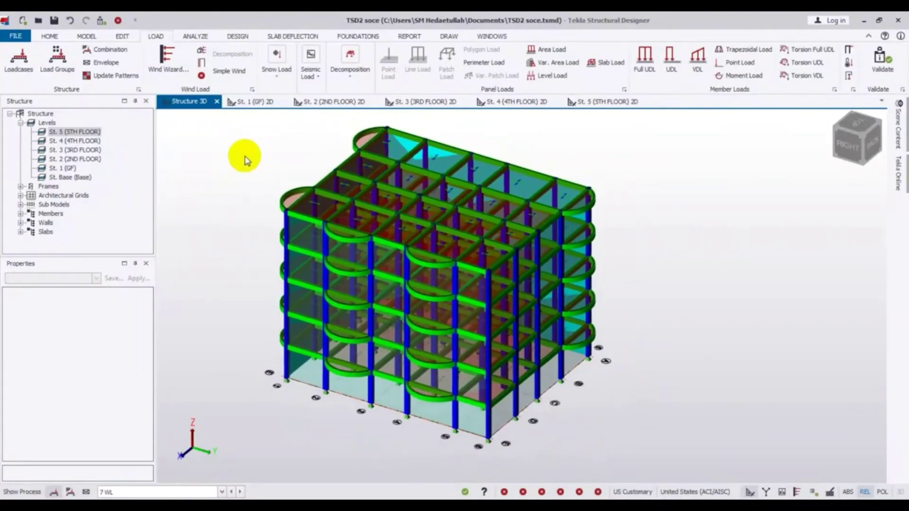
Display the Live, Dead and WL load cases in turn on the 3D structure to compare their applied loads
{"action": "left_click", "coordinate": [217, 493]}
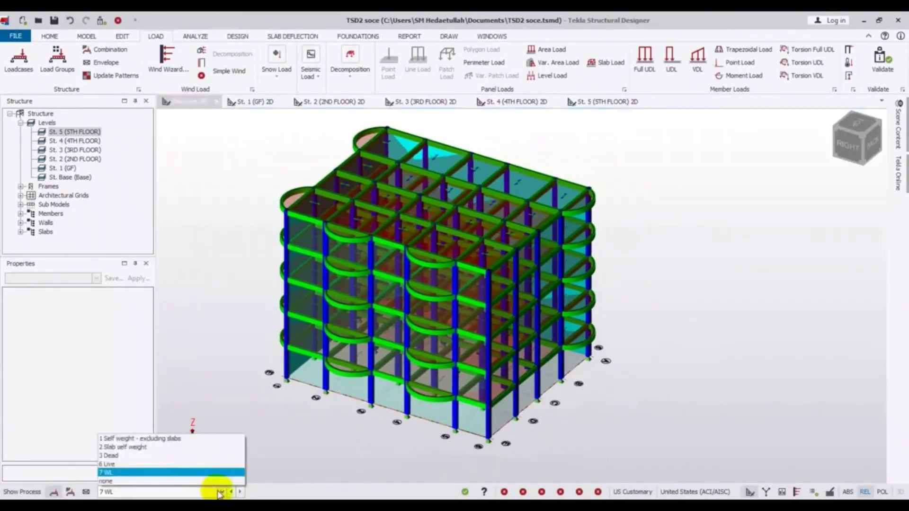
{"action": "left_click", "coordinate": [162, 468]}
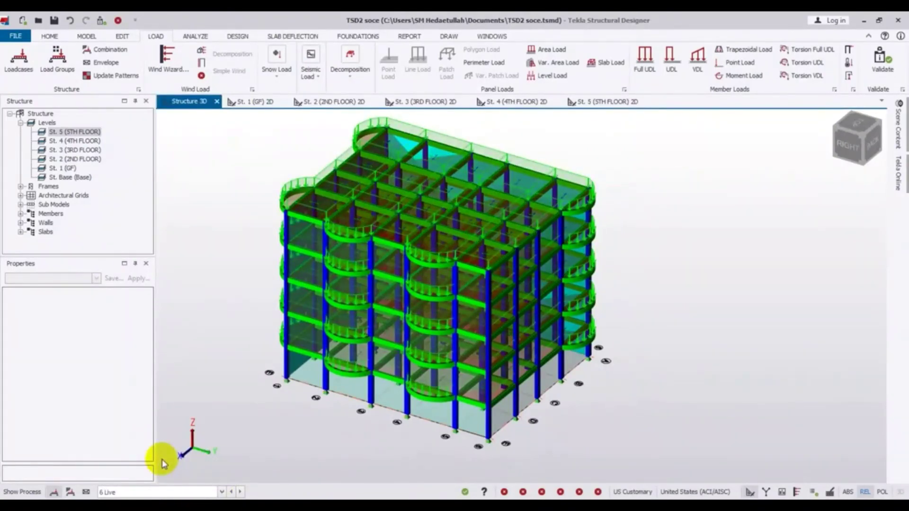
{"action": "left_click", "coordinate": [222, 493]}
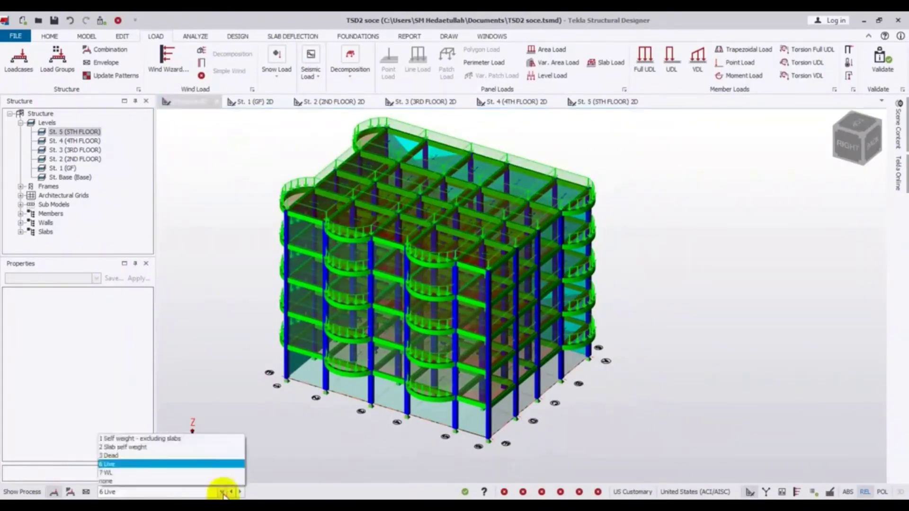
{"action": "left_click", "coordinate": [173, 456]}
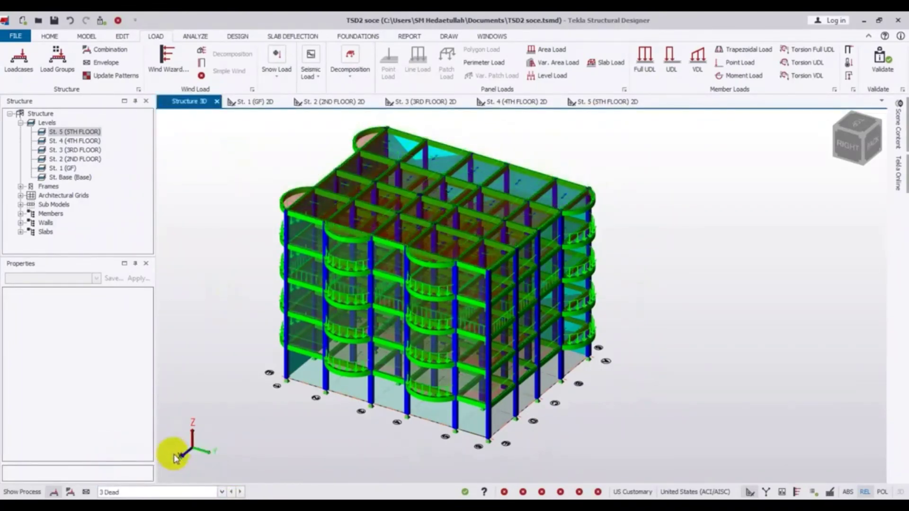
{"action": "left_click", "coordinate": [223, 491]}
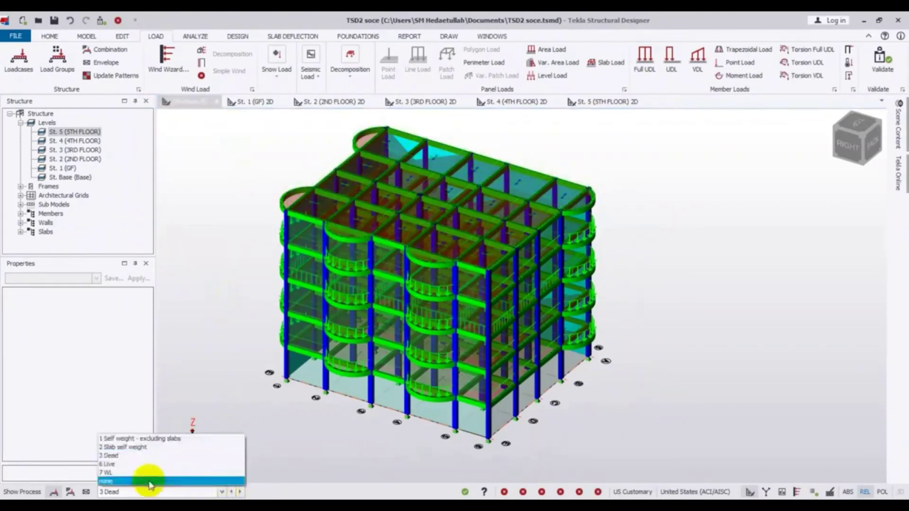
{"action": "left_click", "coordinate": [136, 473]}
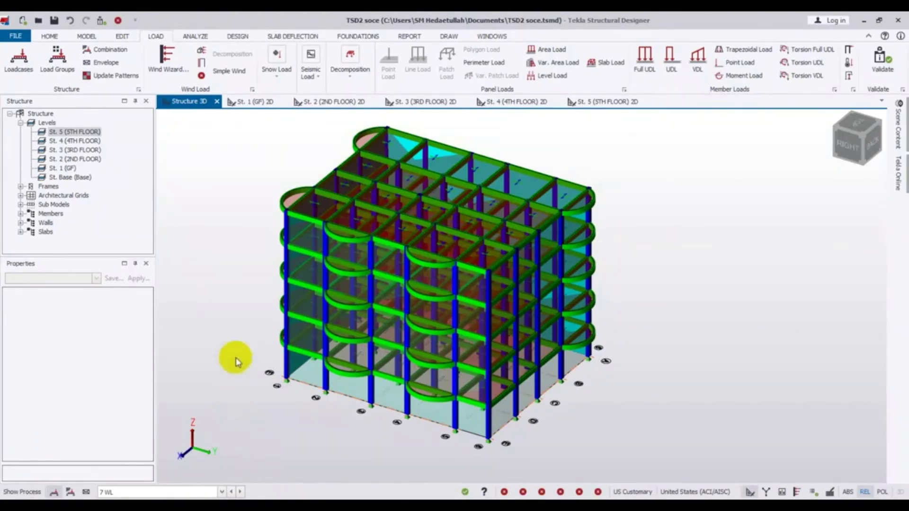
{"action": "middle_click_drag", "start_coordinate": [236, 358], "coordinate": [251, 368]}
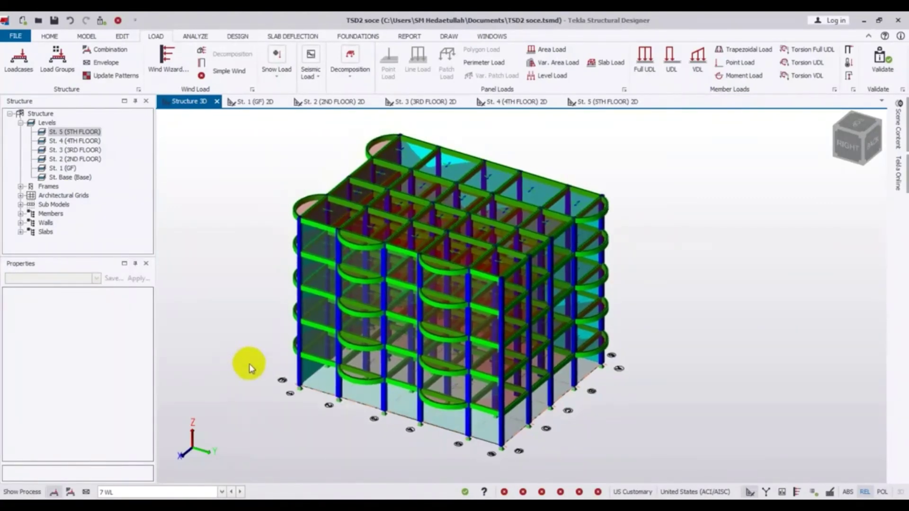